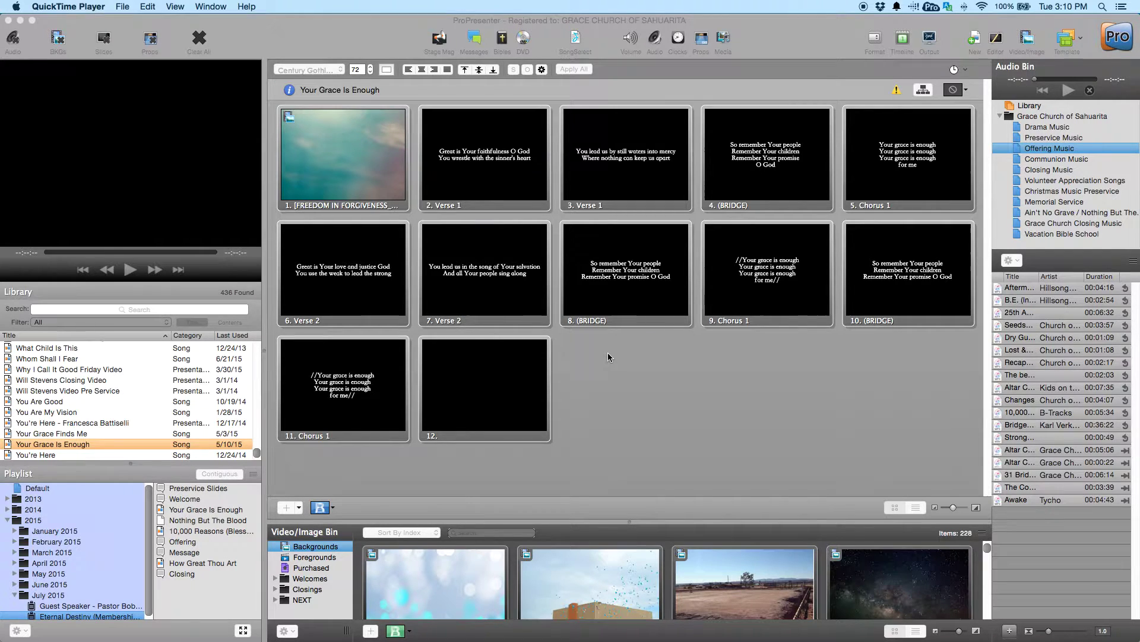
Bring the ProPresenter window to the front over QuickTime Player.
left_click(608, 354)
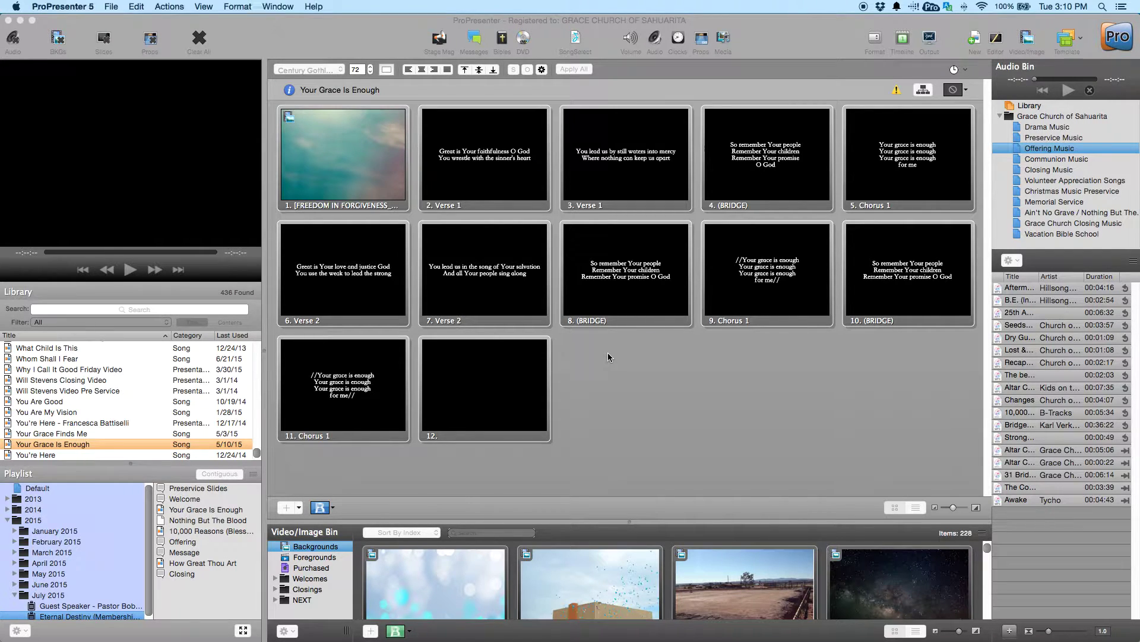
Look up John 3:16 (NASB) in the Bible tool and send its slide to output.
left_click(503, 42)
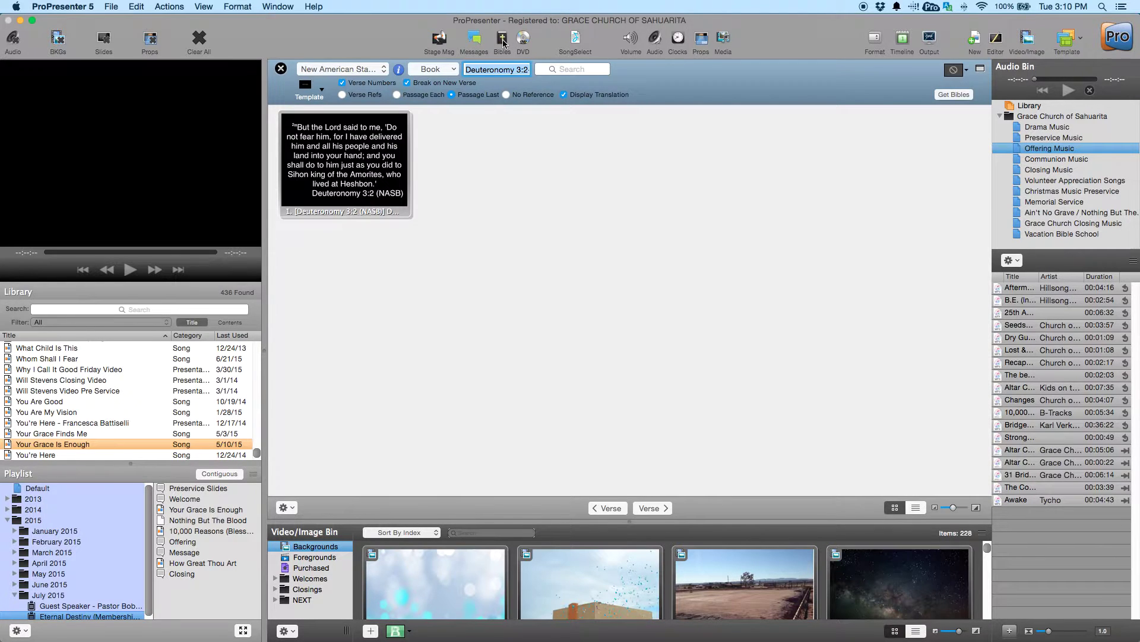
left_click(441, 71)
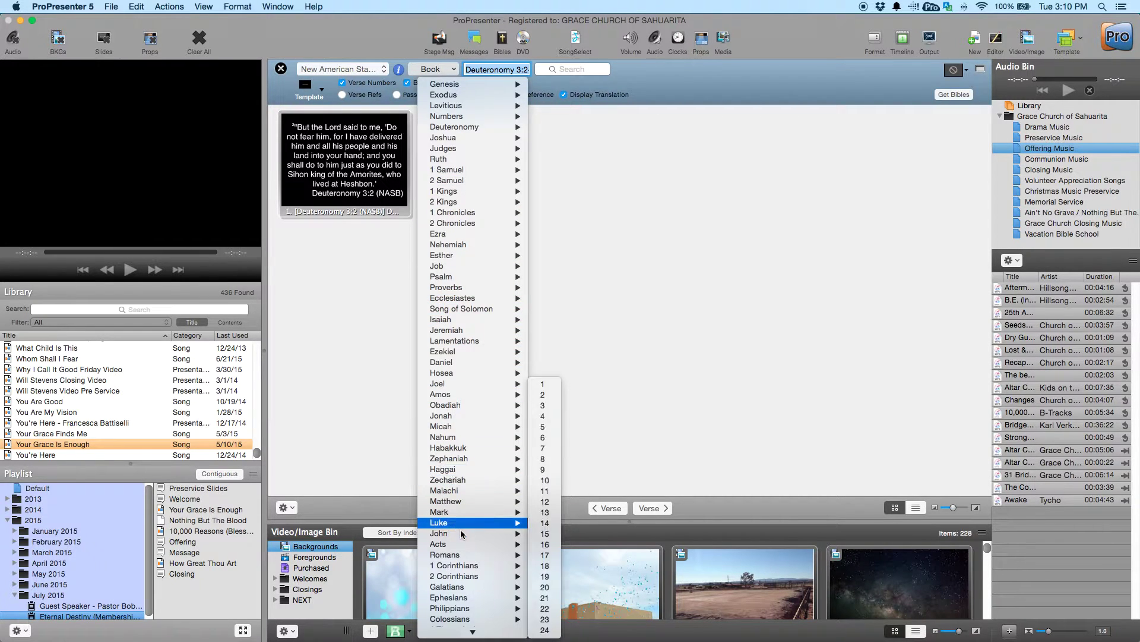
mouse_move(472, 533)
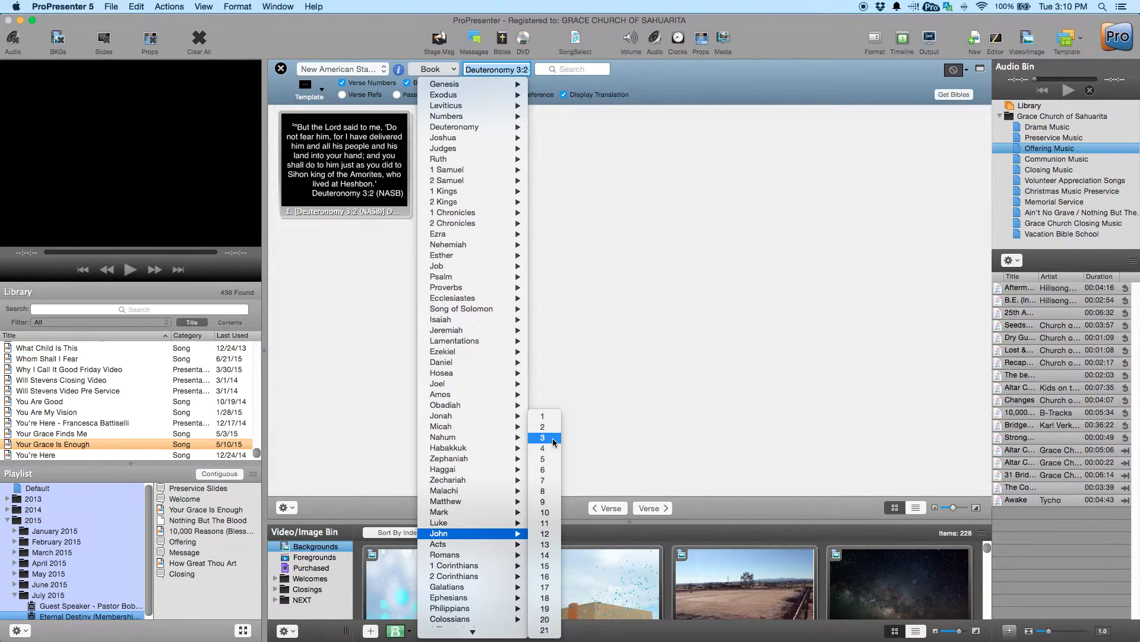
left_click(552, 442)
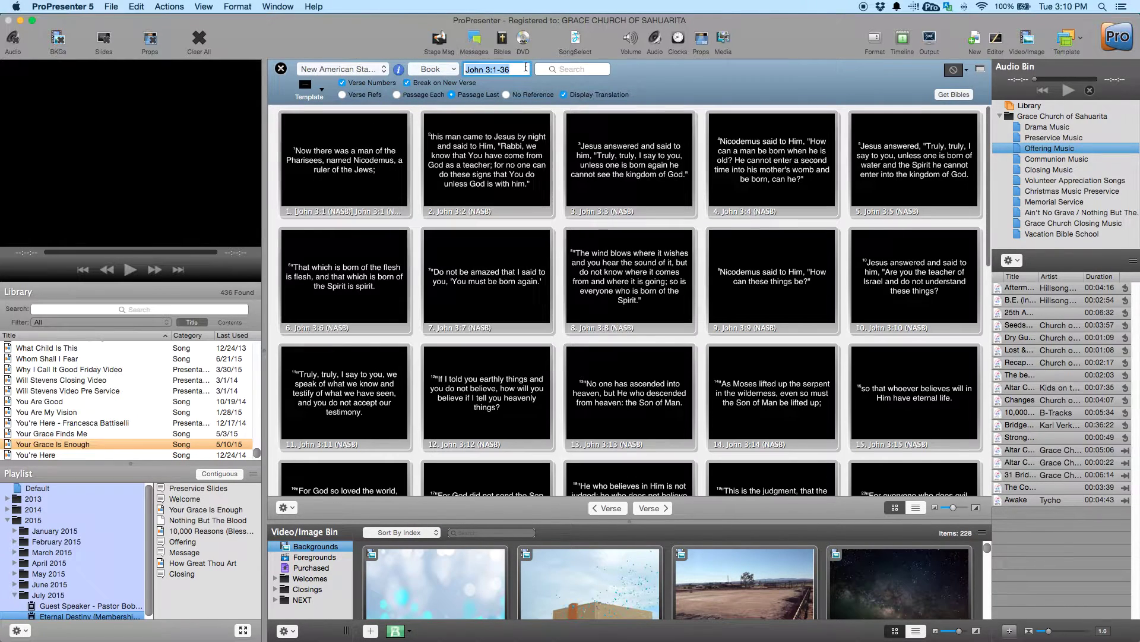
key("BackSpace")
key("BackSpace")
key("BackSpace")
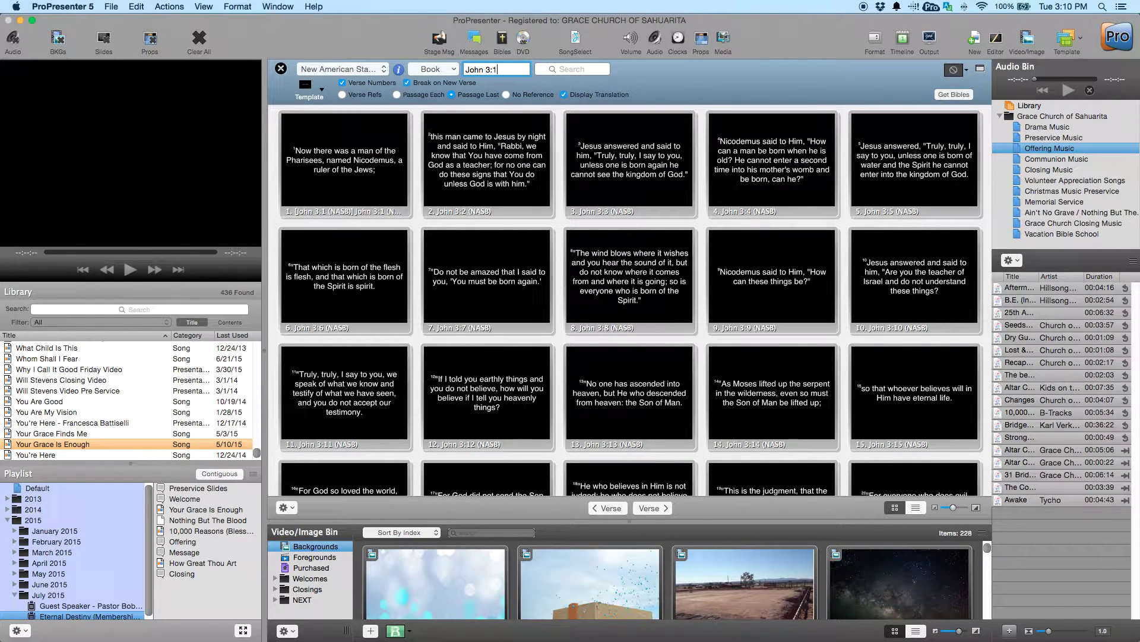
type("6")
type("-")
key("Return")
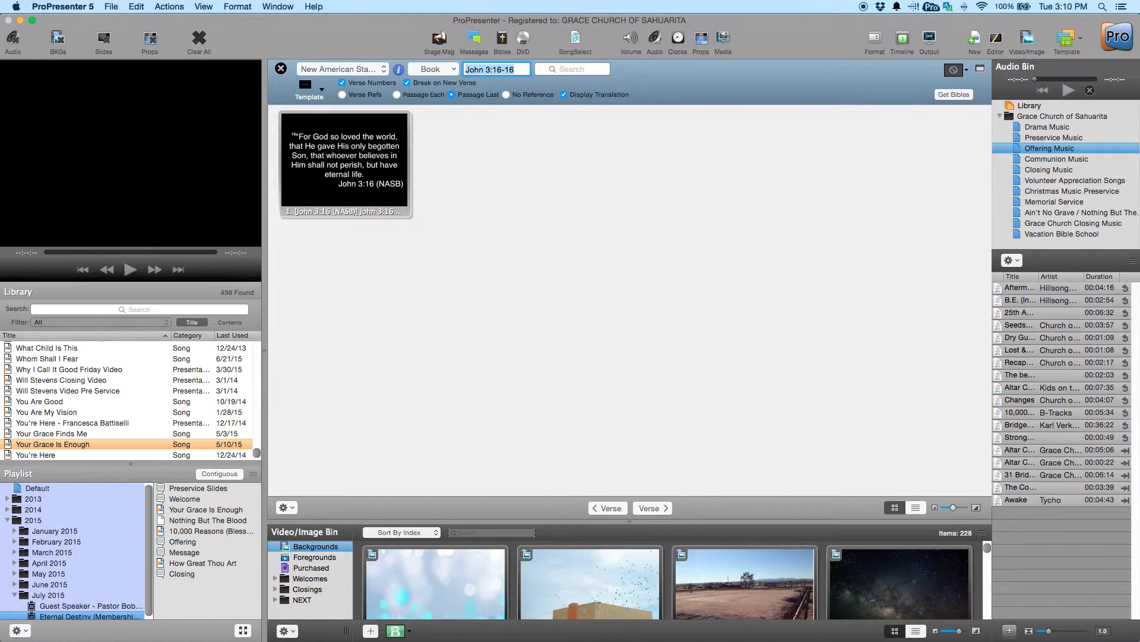
left_click(326, 153)
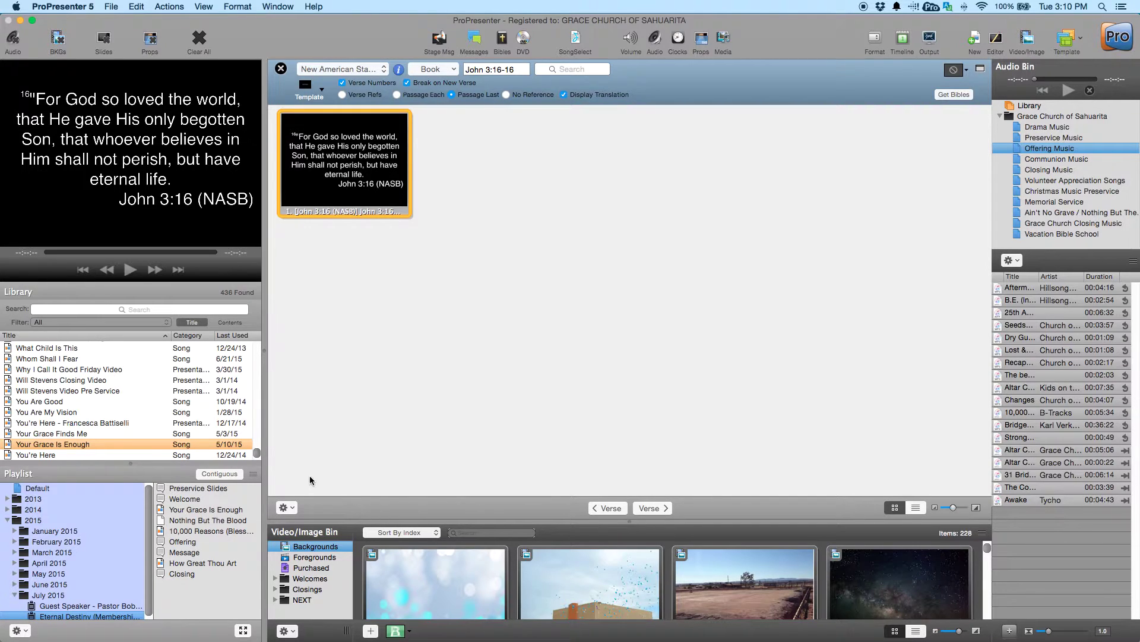
Save John 3:16 as its own document and select John 3_16-16 in the library.
left_click(286, 509)
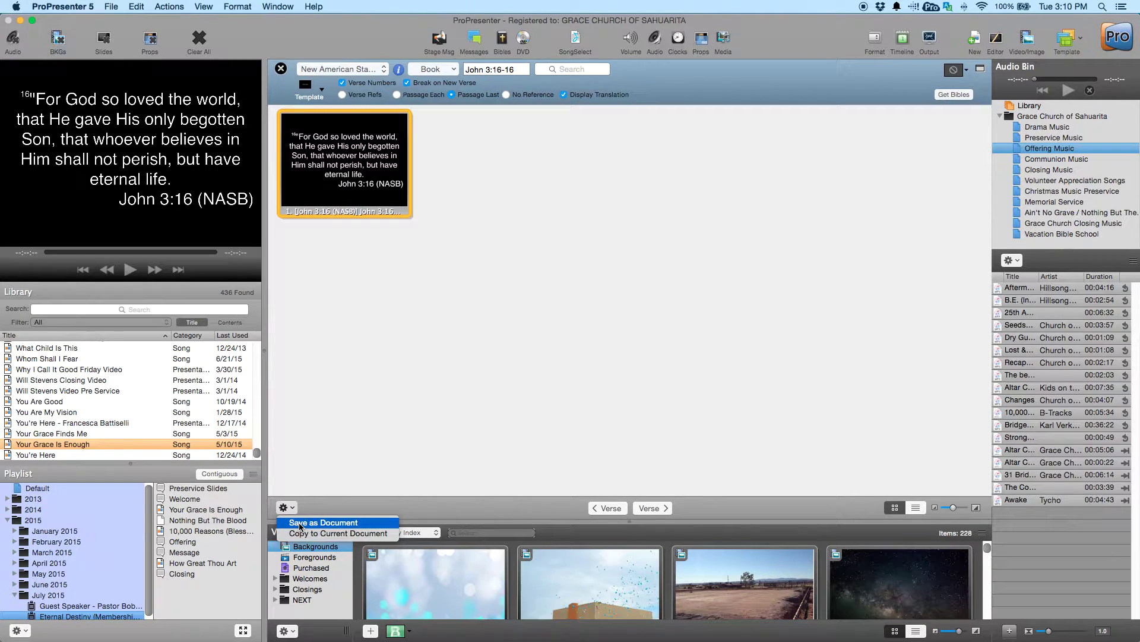
left_click(300, 525)
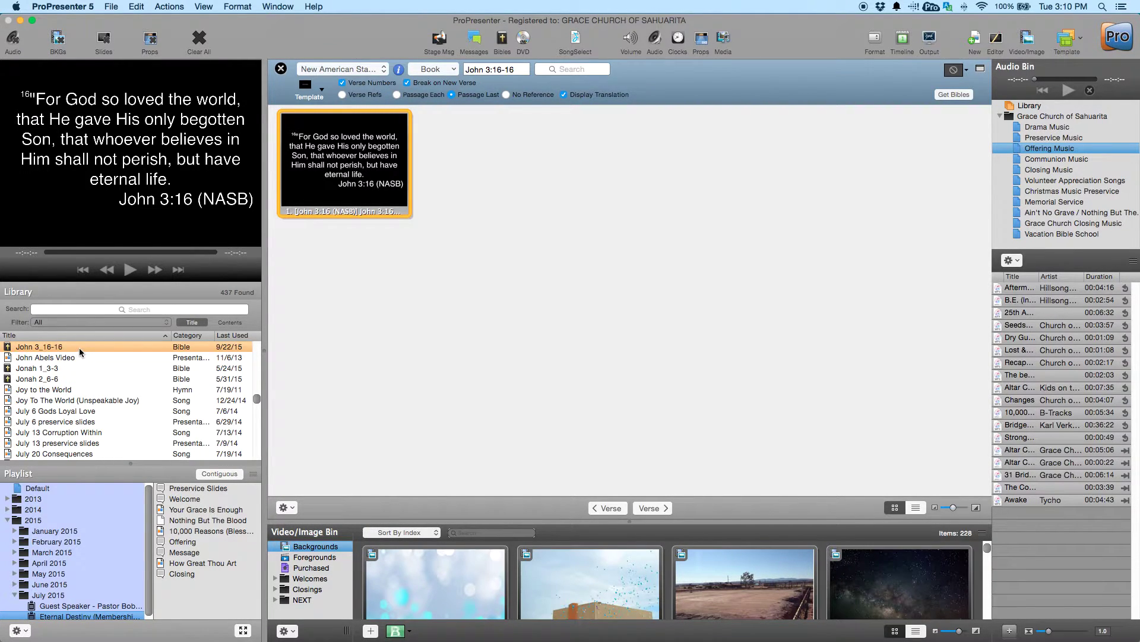
left_click(79, 348)
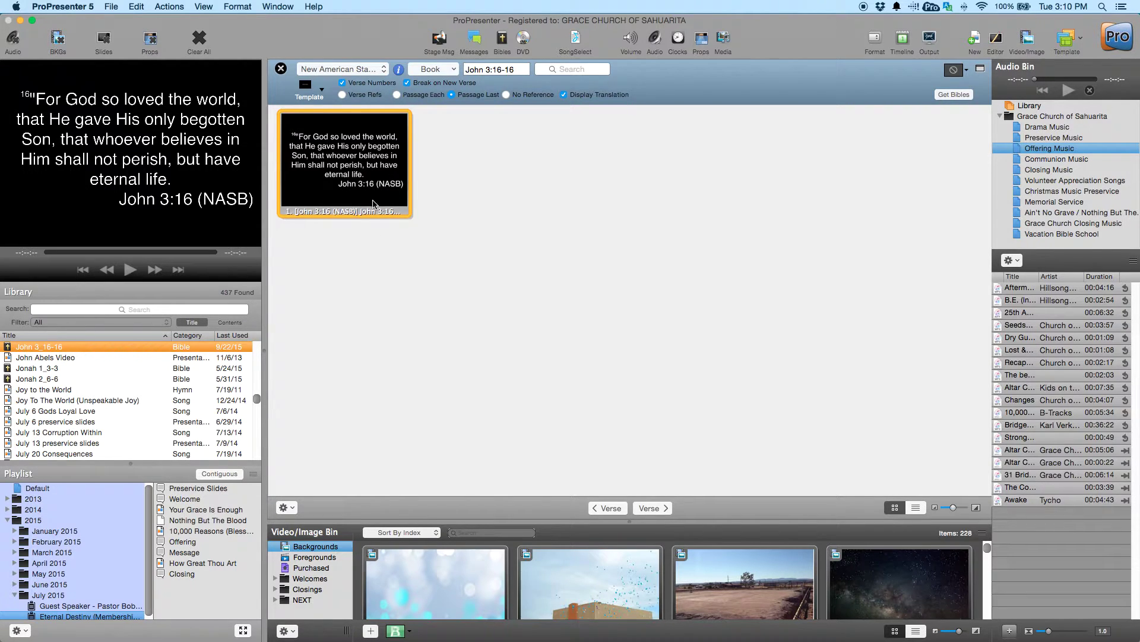
Close the Bible panel and set the verse slide's font to Helvetica Neue Bold.
left_click(281, 69)
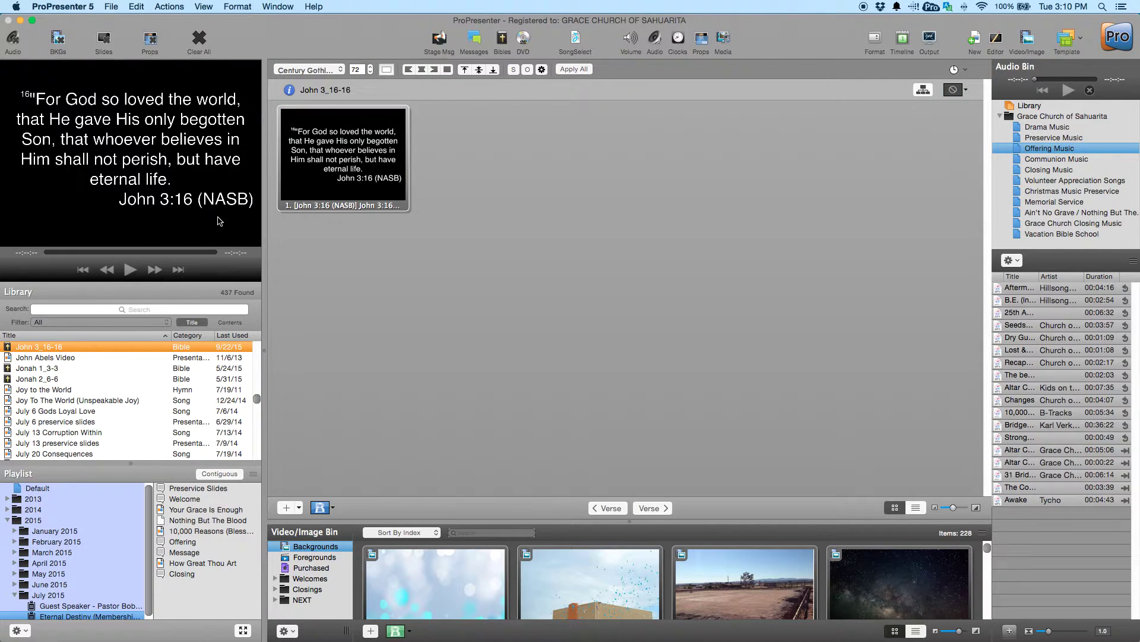
left_click(320, 166)
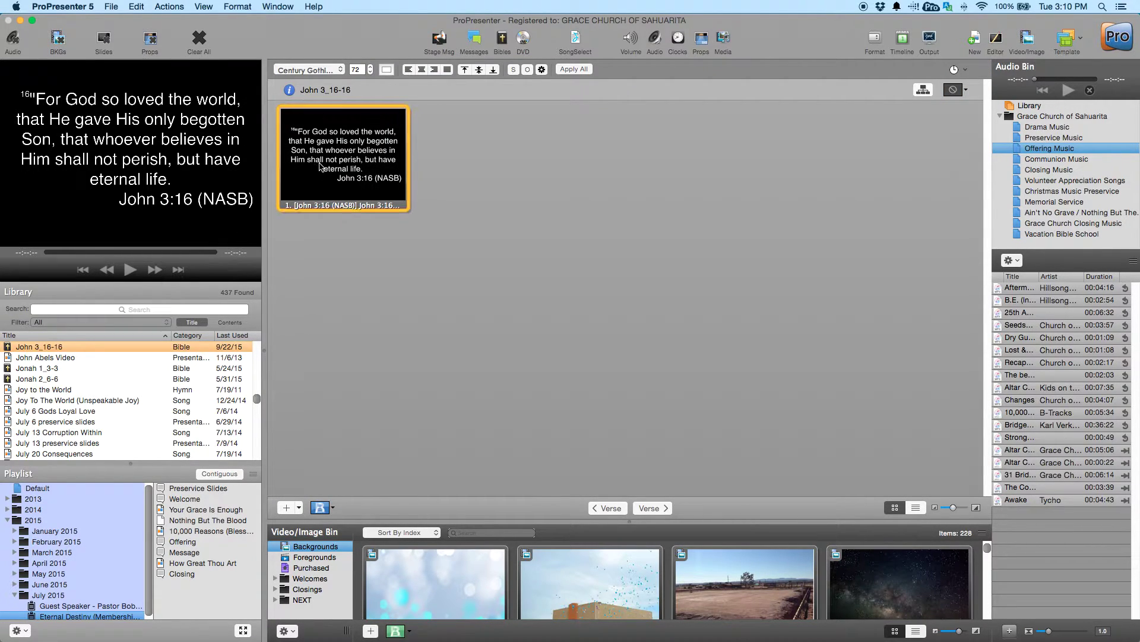
right_click(320, 166)
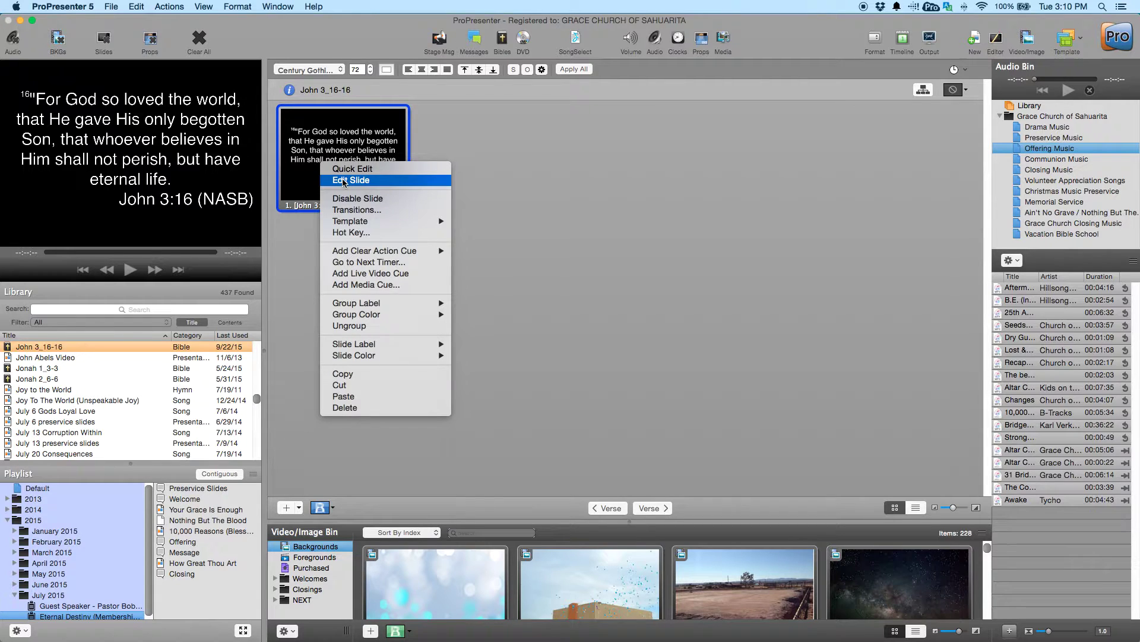
left_click(430, 135)
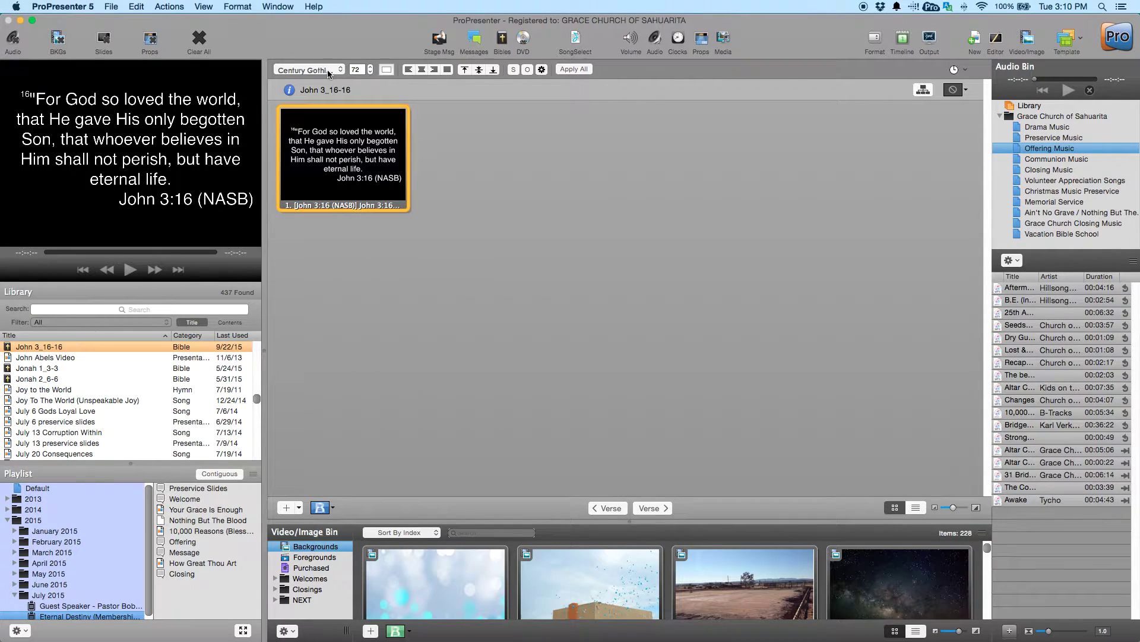
left_click(308, 69)
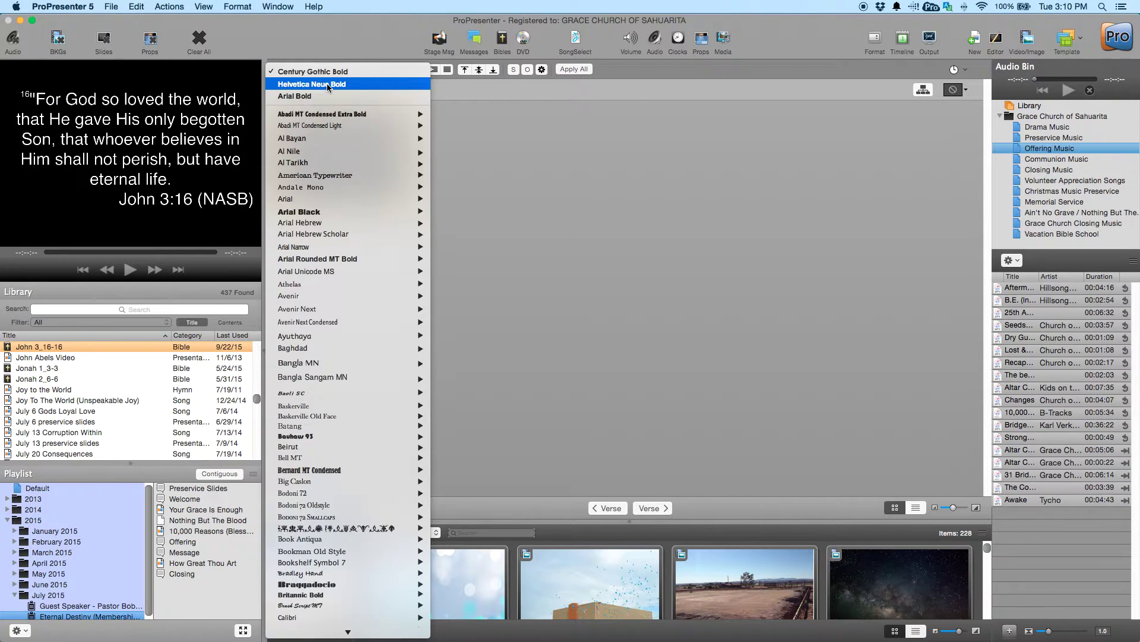
left_click(328, 84)
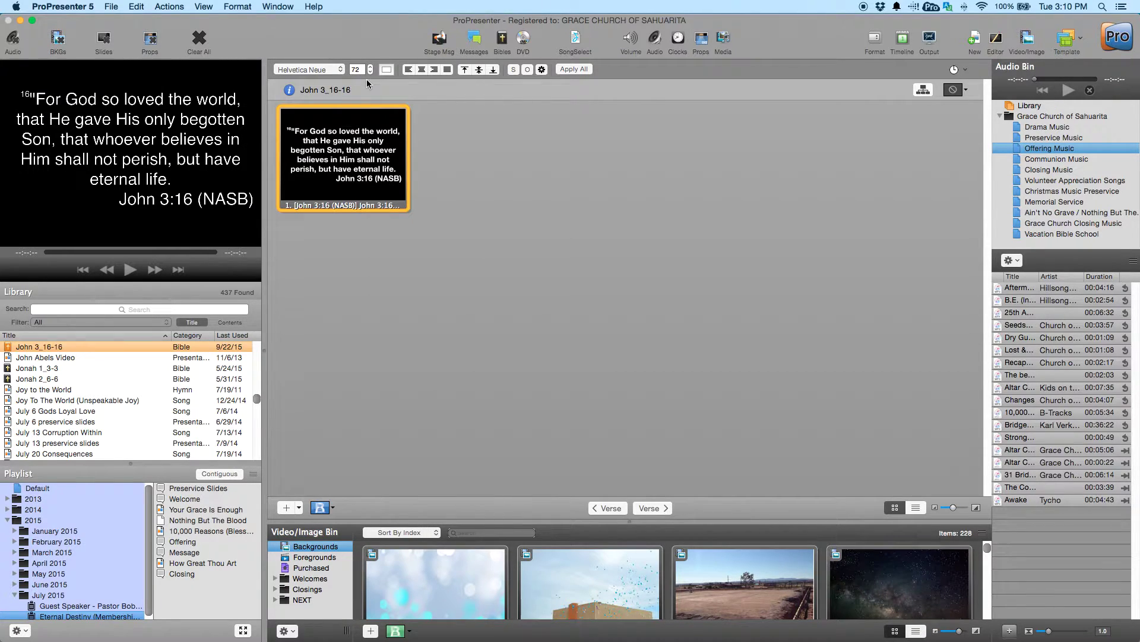
Reduce the slide text size down to 45.
left_click(370, 73)
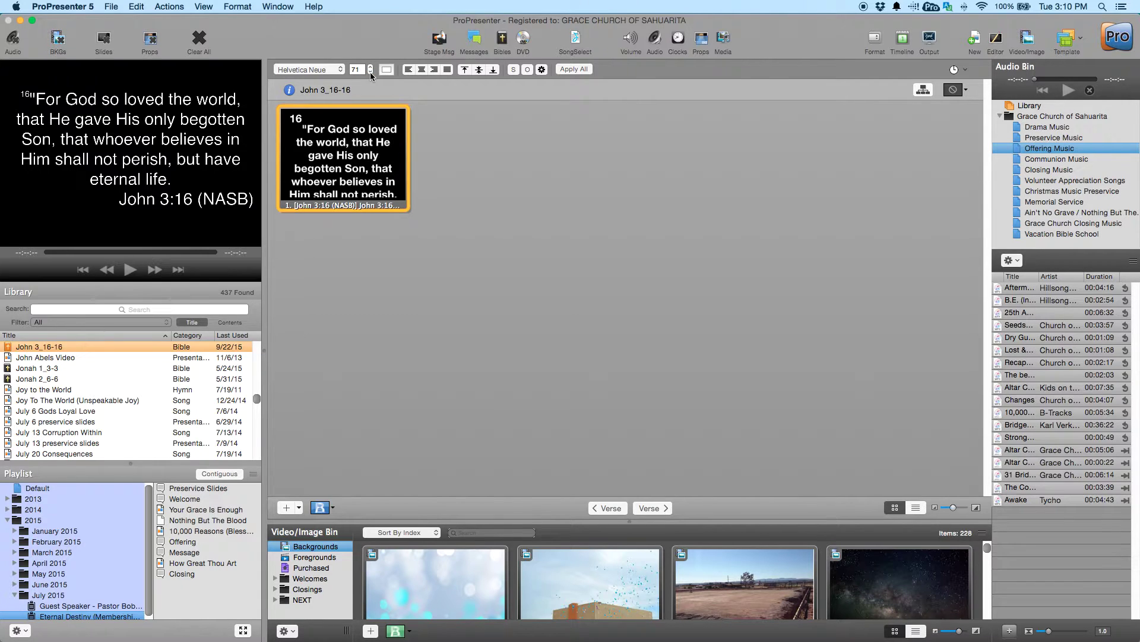
left_click(370, 71)
left_click(371, 73)
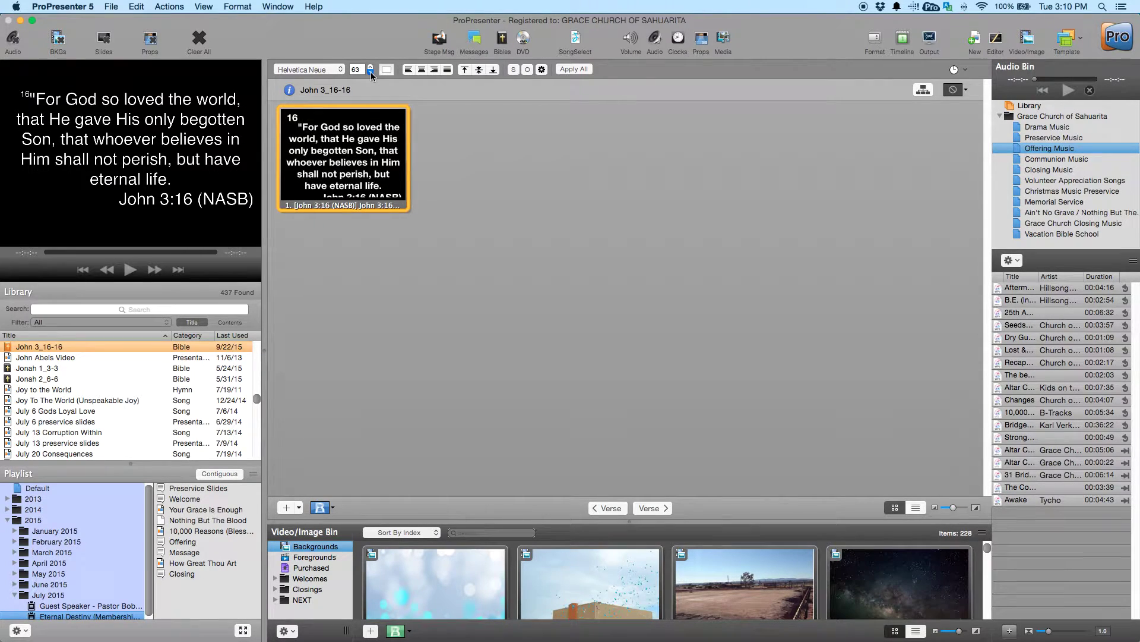
left_click(371, 72)
left_click(371, 72)
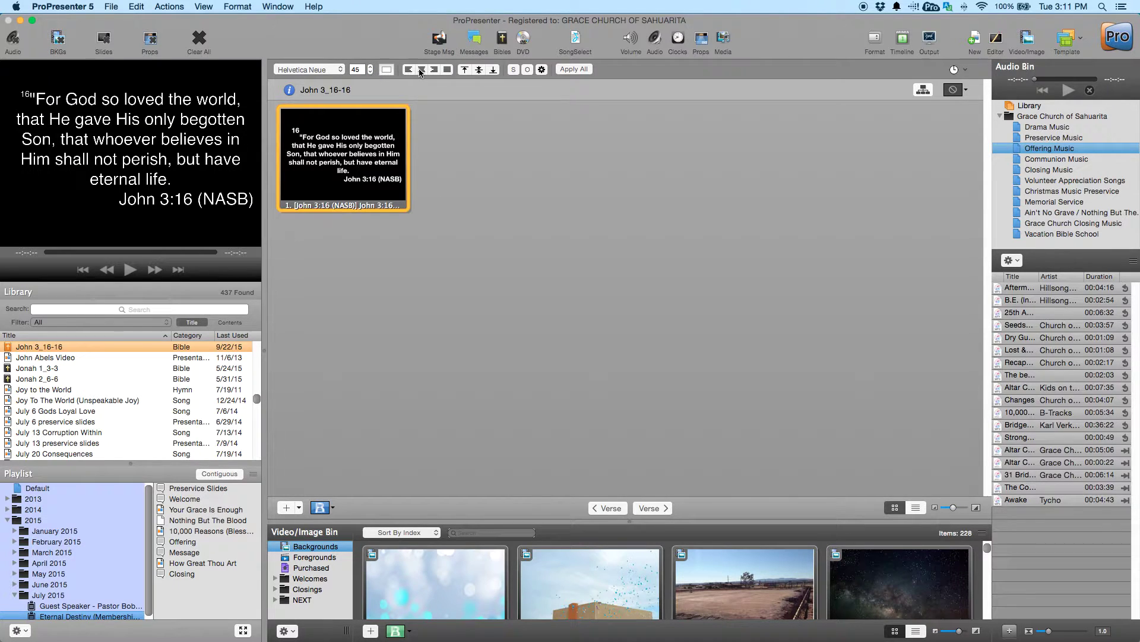
Left-align the verse body text in the full slide editor.
right_click(319, 152)
left_click(336, 165)
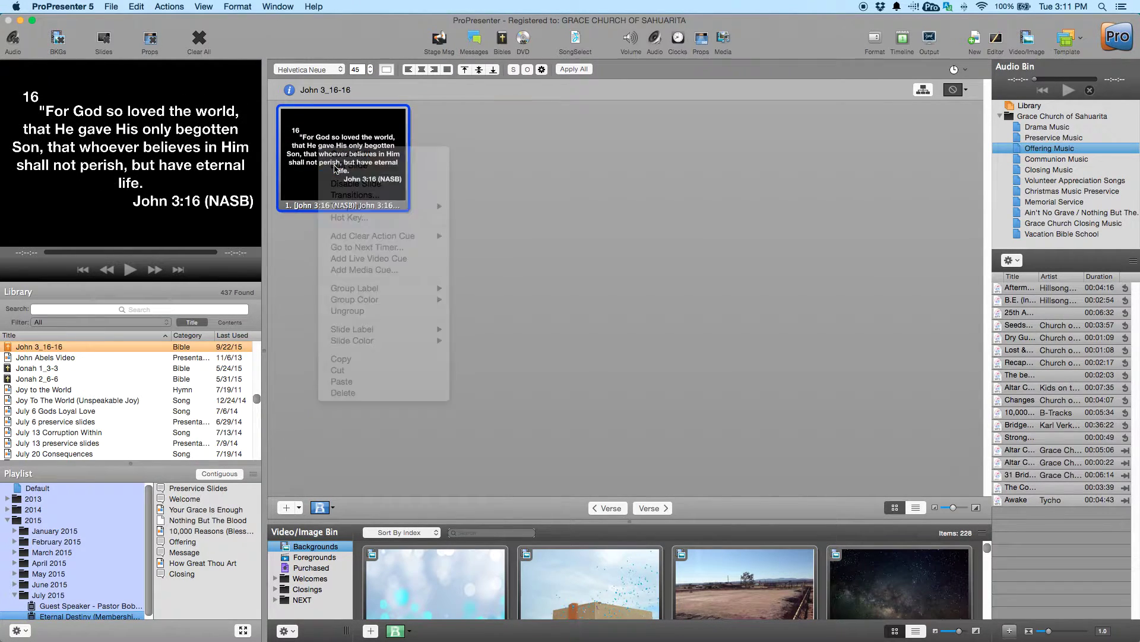
left_click(667, 331)
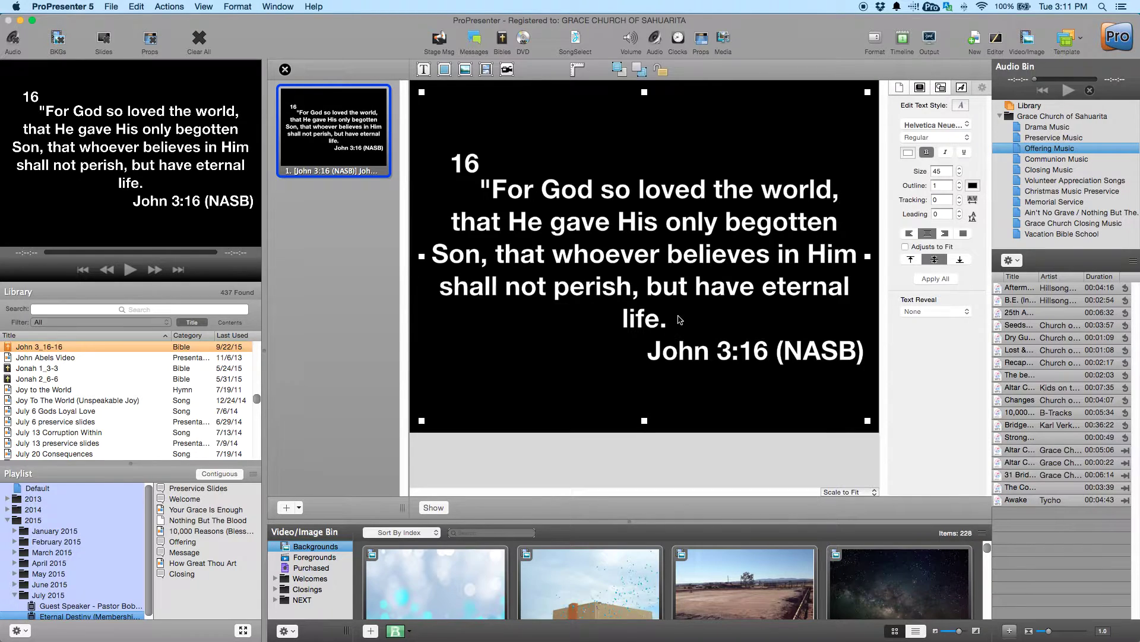
double_click(483, 196)
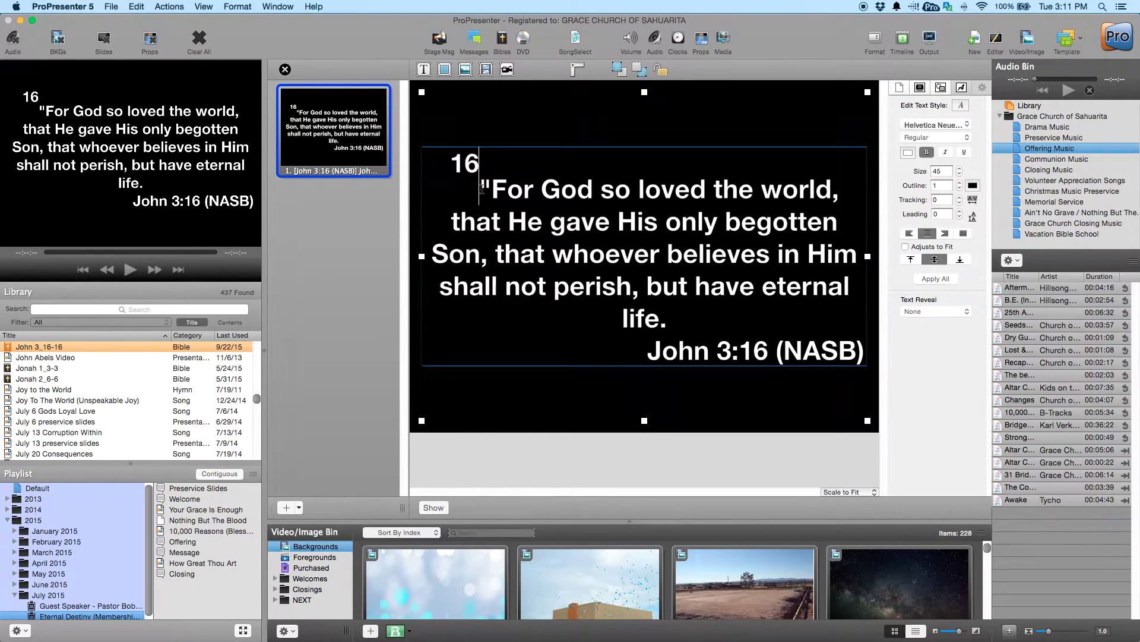
left_click_drag(484, 196, 732, 310)
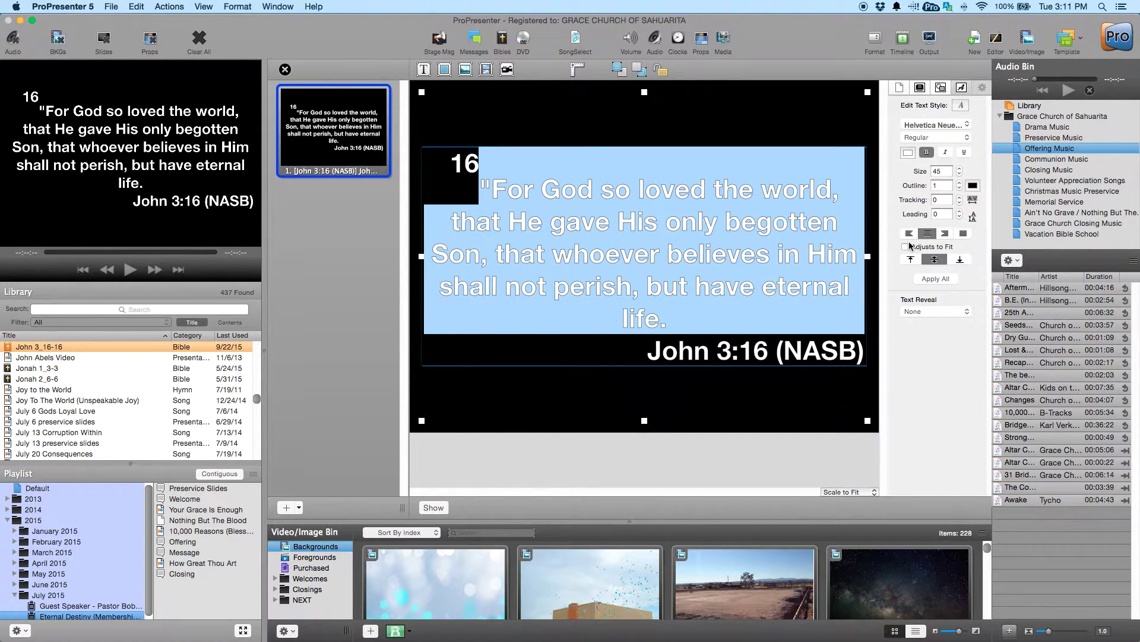
left_click(909, 233)
Remove (NASB) and the verse number 16, and add a blank line above the reference.
left_click(654, 349)
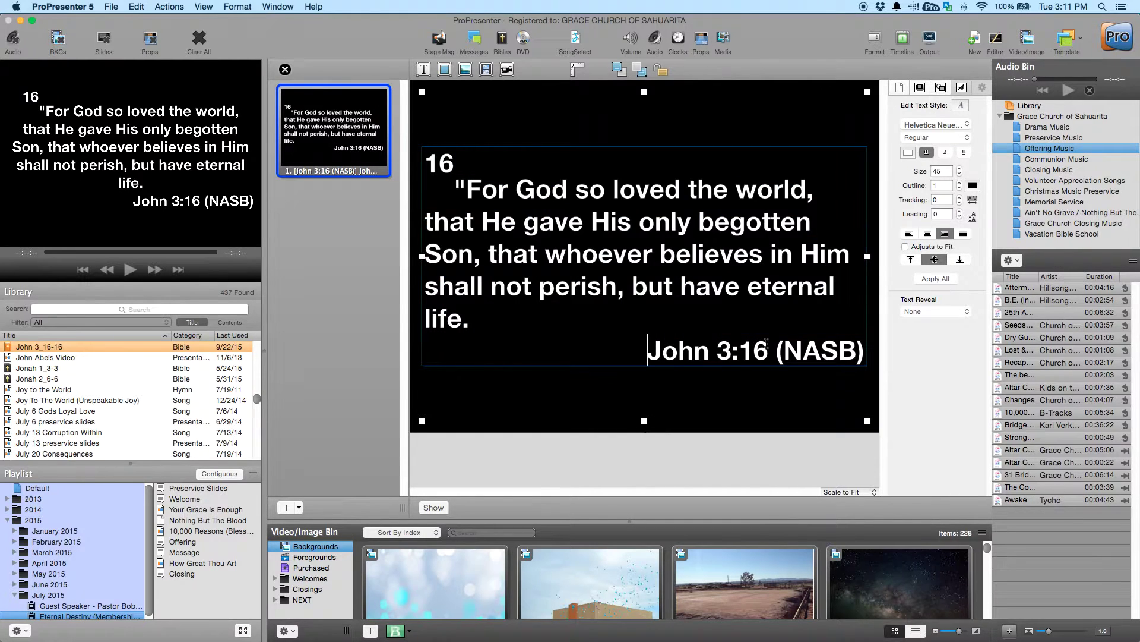
left_click_drag(776, 350, 866, 352)
key("BackSpace")
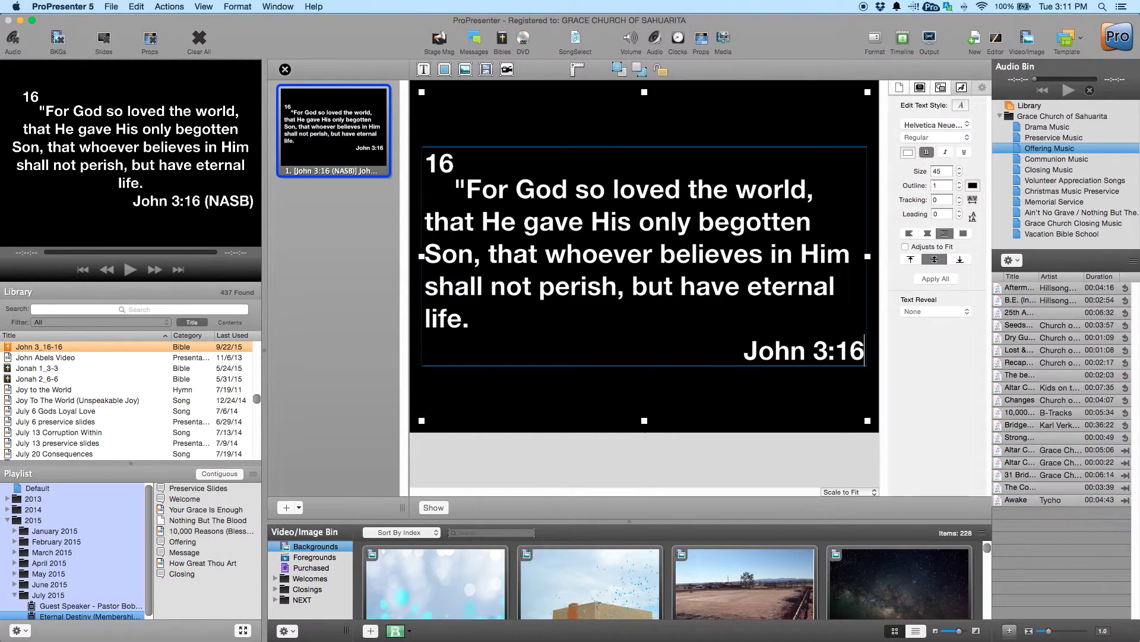
left_click(722, 339)
key("Return")
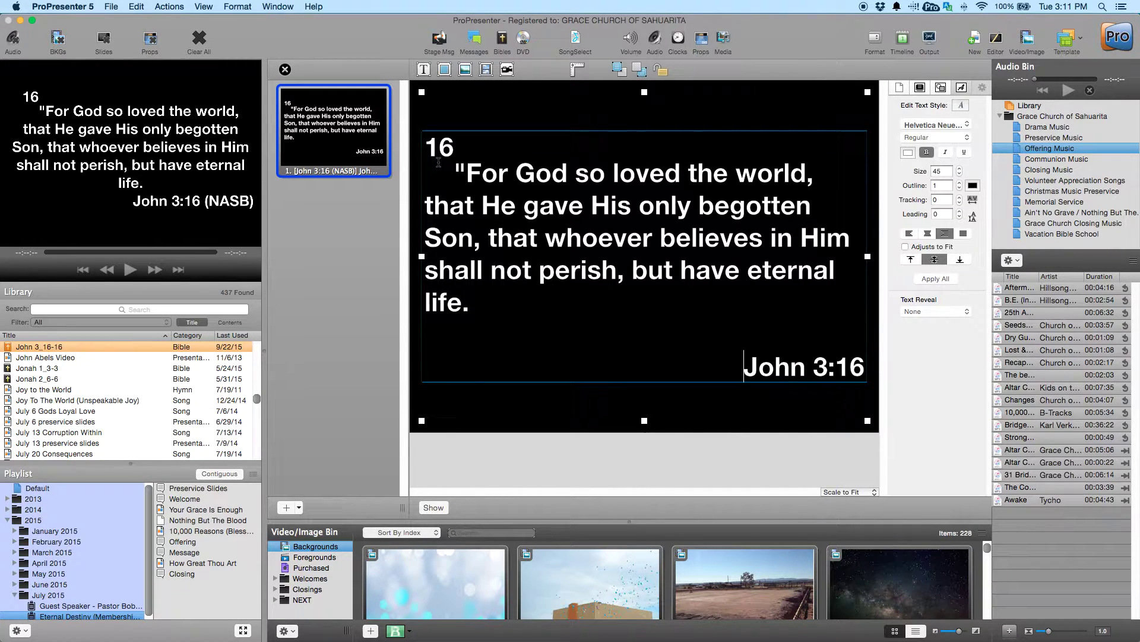
left_click(455, 149)
key("BackSpace")
key("BackSpace")
key("BackSpace")
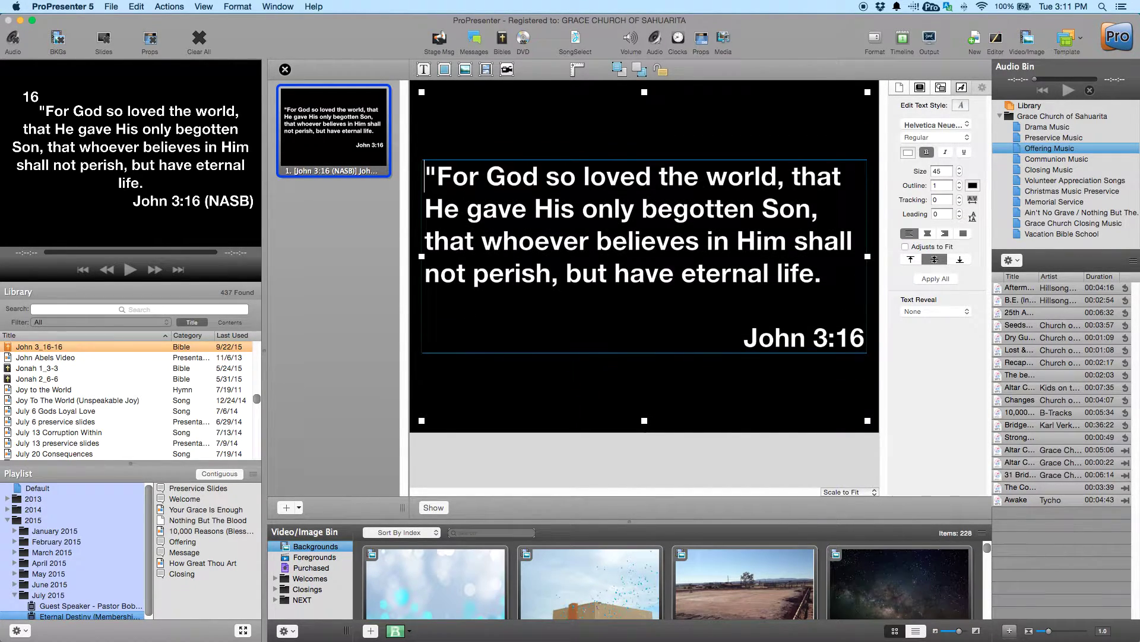
Leave the editor, show the John 3:16 slide on output and save all documents.
left_click(286, 72)
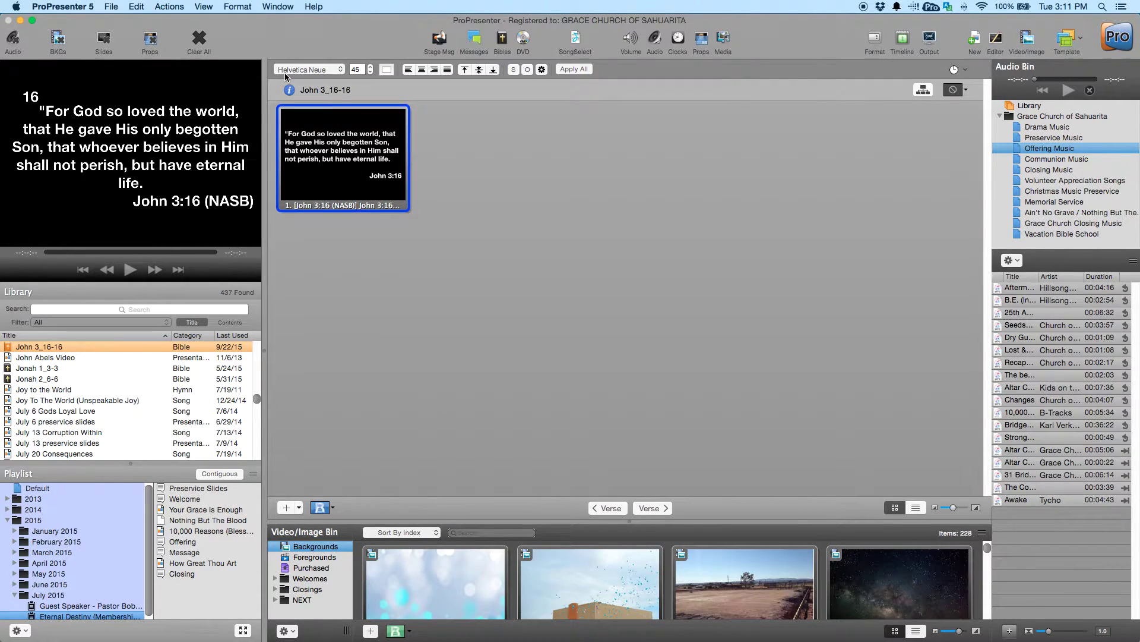
left_click(344, 159)
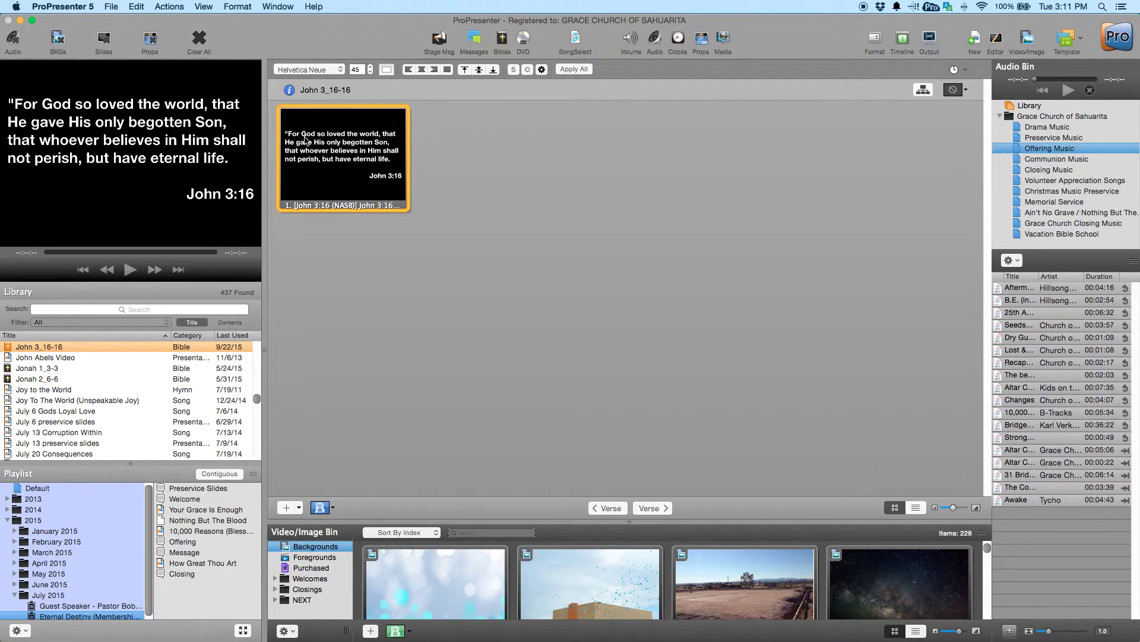
left_click(111, 6)
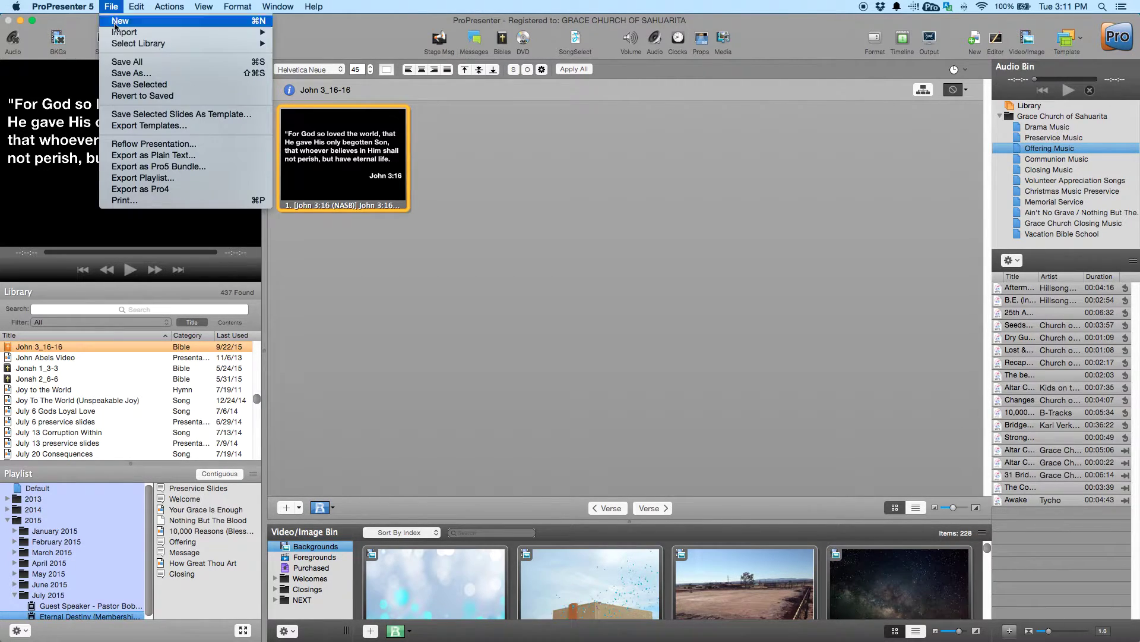
left_click(126, 61)
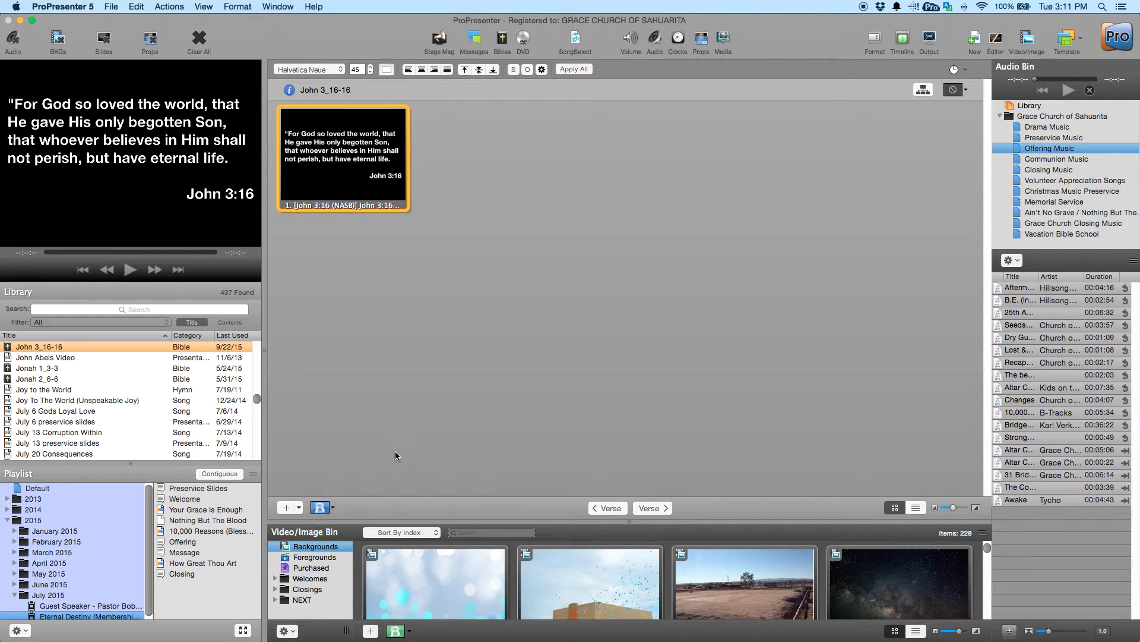
Put the bokeh image 374293.jpeg behind the John 3:16 slide and show it on output.
left_click_drag(515, 521, 522, 438)
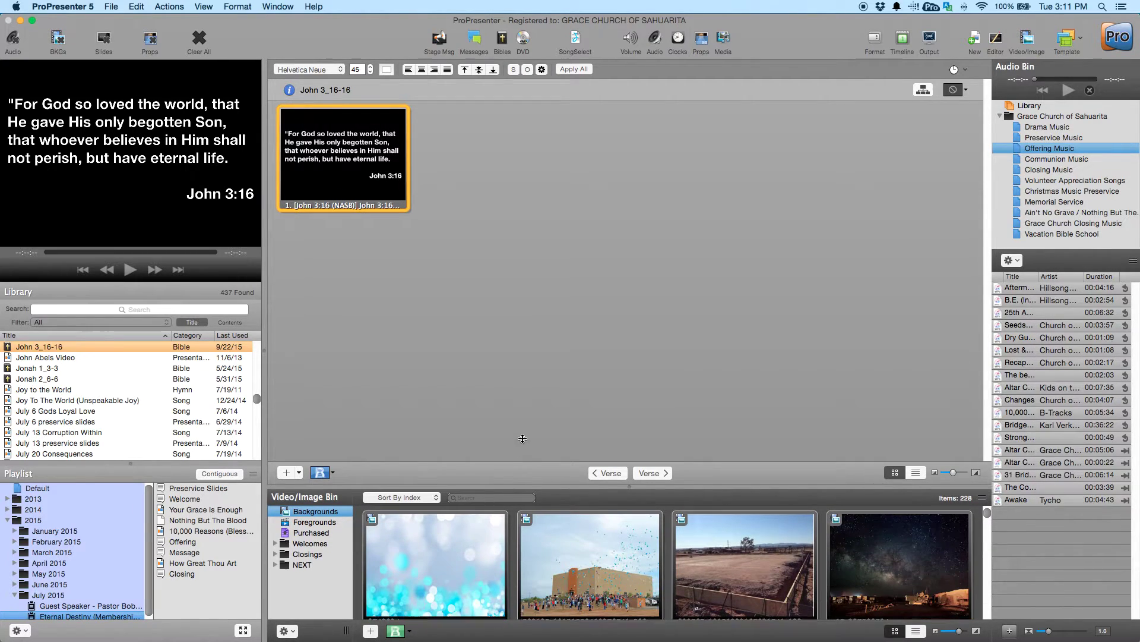
scroll(561, 506, "down", 2)
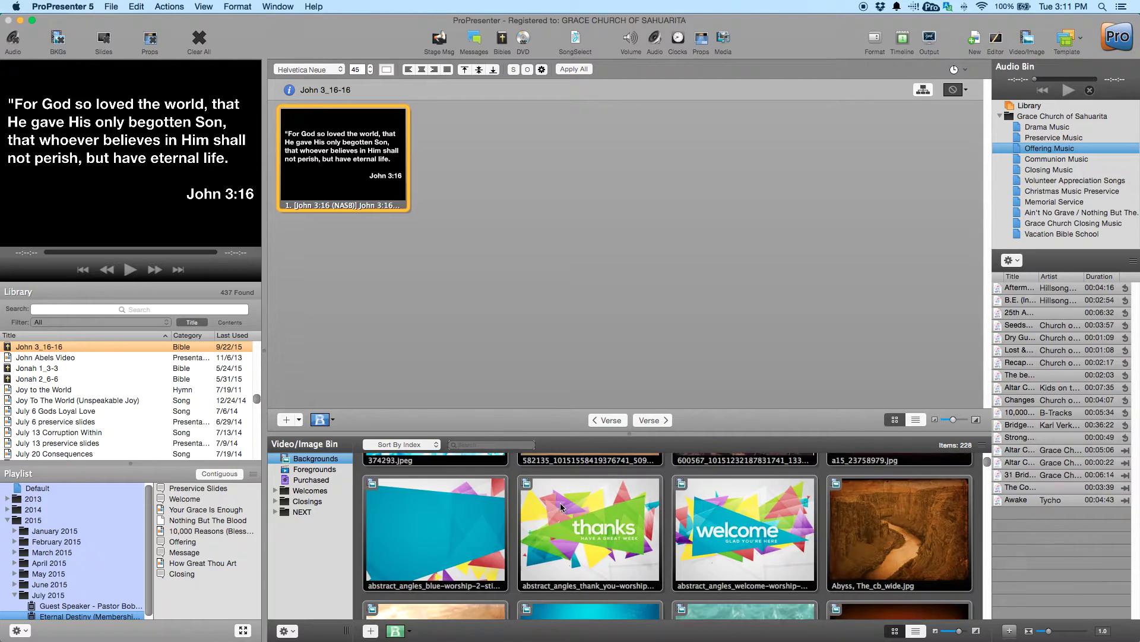
scroll(561, 506, "down", 2)
scroll(561, 507, "up", 4)
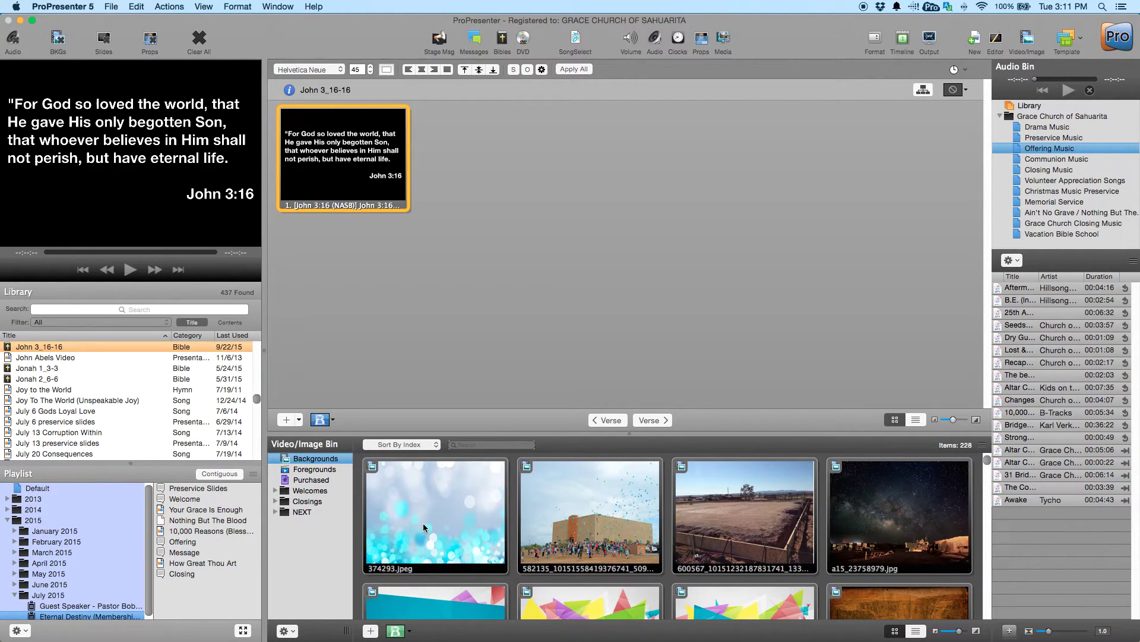
left_click_drag(423, 524, 344, 149)
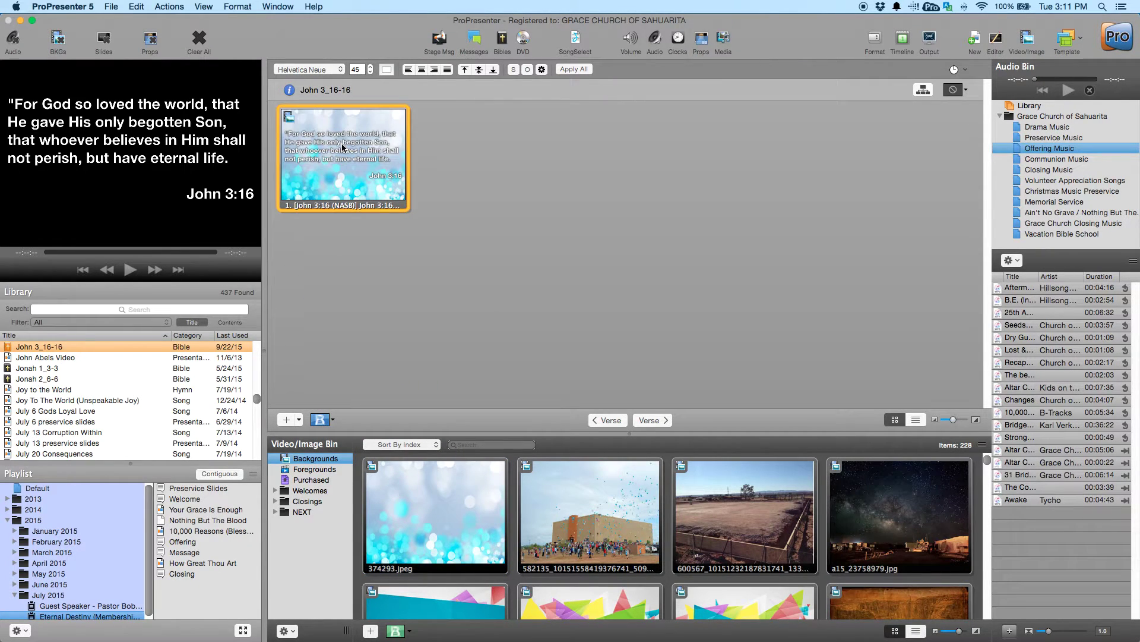
left_click(338, 187)
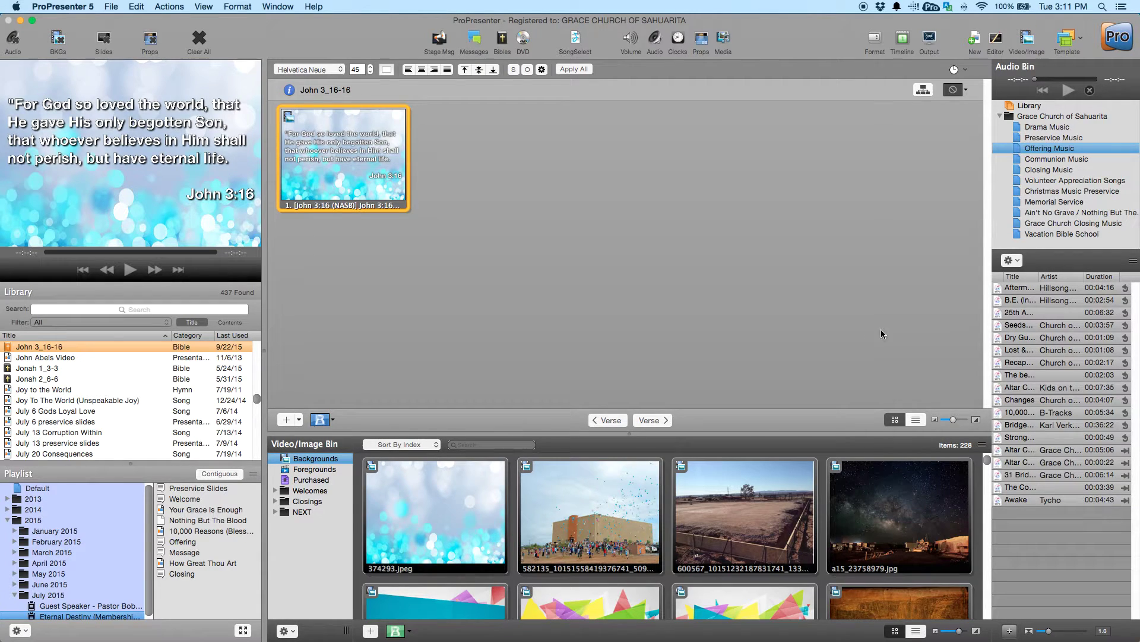
Attach the song Awake to the slide and save the presentation.
left_click(1040, 502)
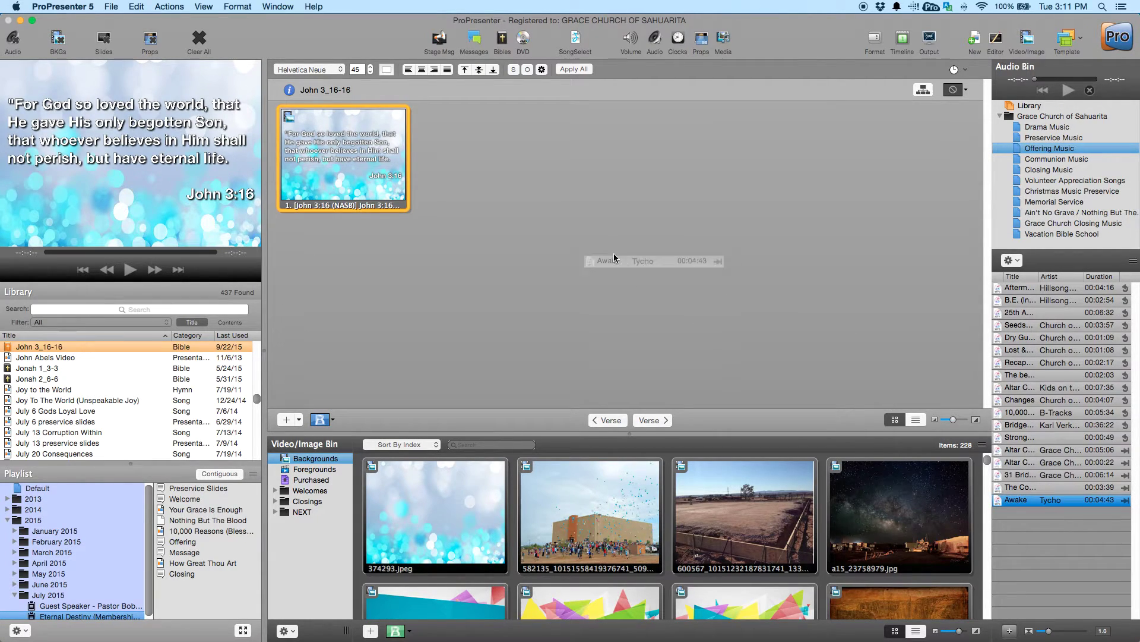
left_click_drag(892, 406, 368, 171)
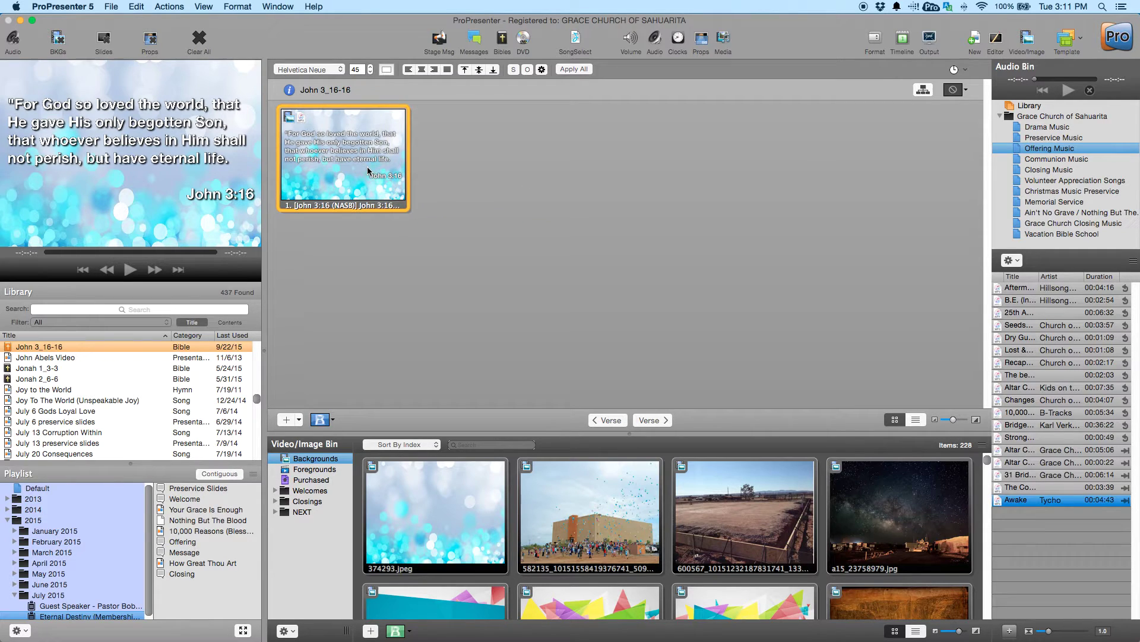
left_click(107, 7)
left_click(136, 66)
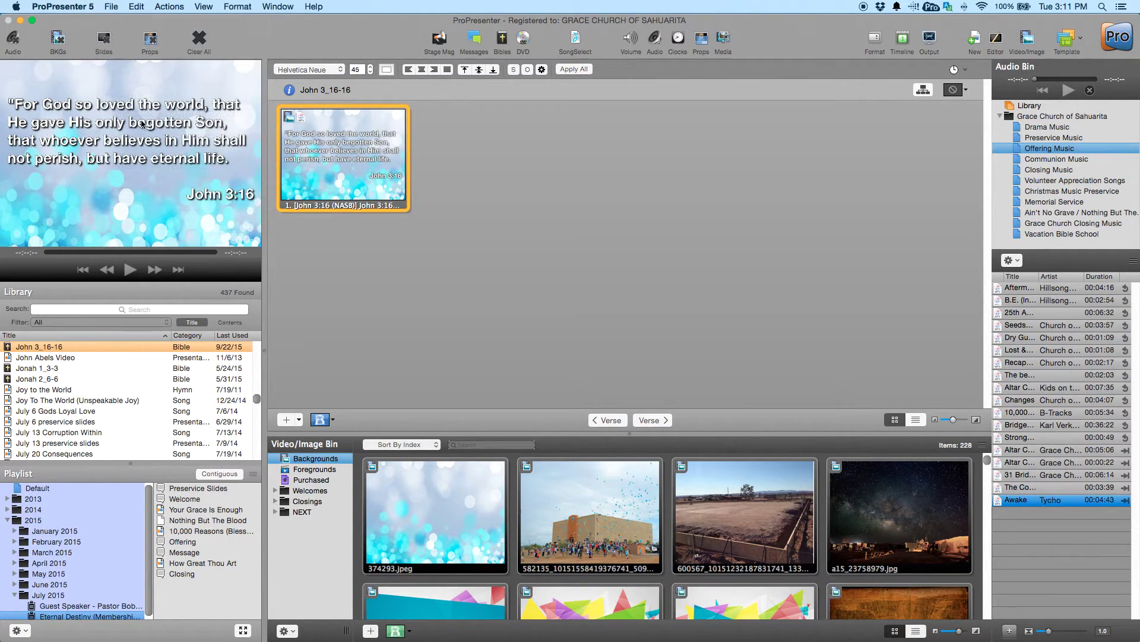
Test the slide with its background and song, then clear the output.
left_click(341, 184)
left_click(202, 39)
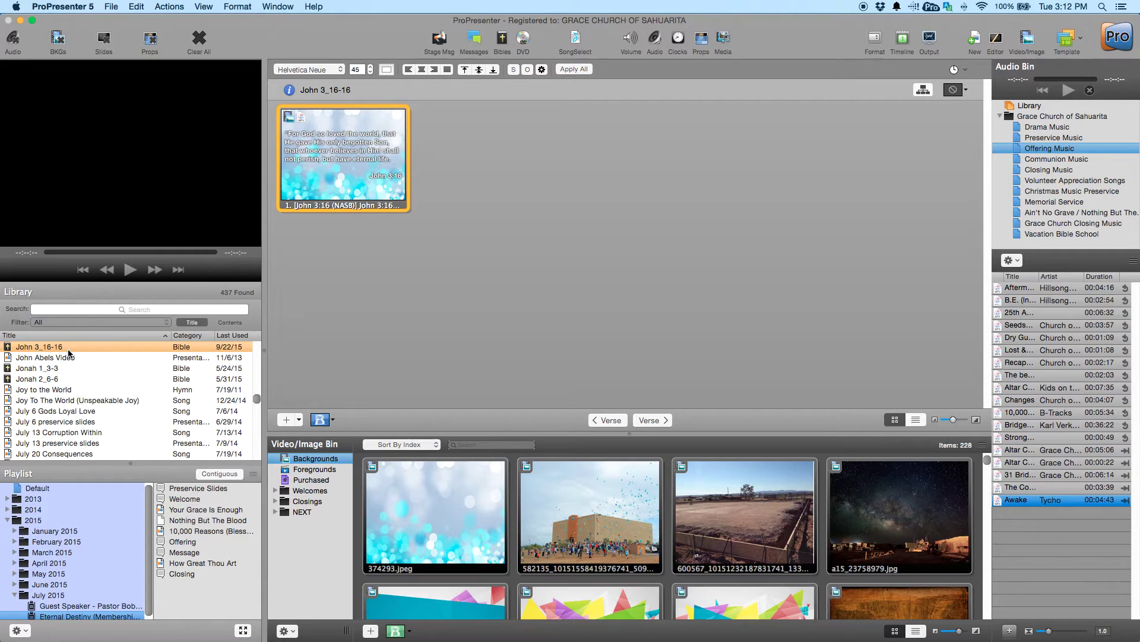
Rename the John 3_16-16 library presentation to 'Sept 22 Offering'.
left_click(79, 347)
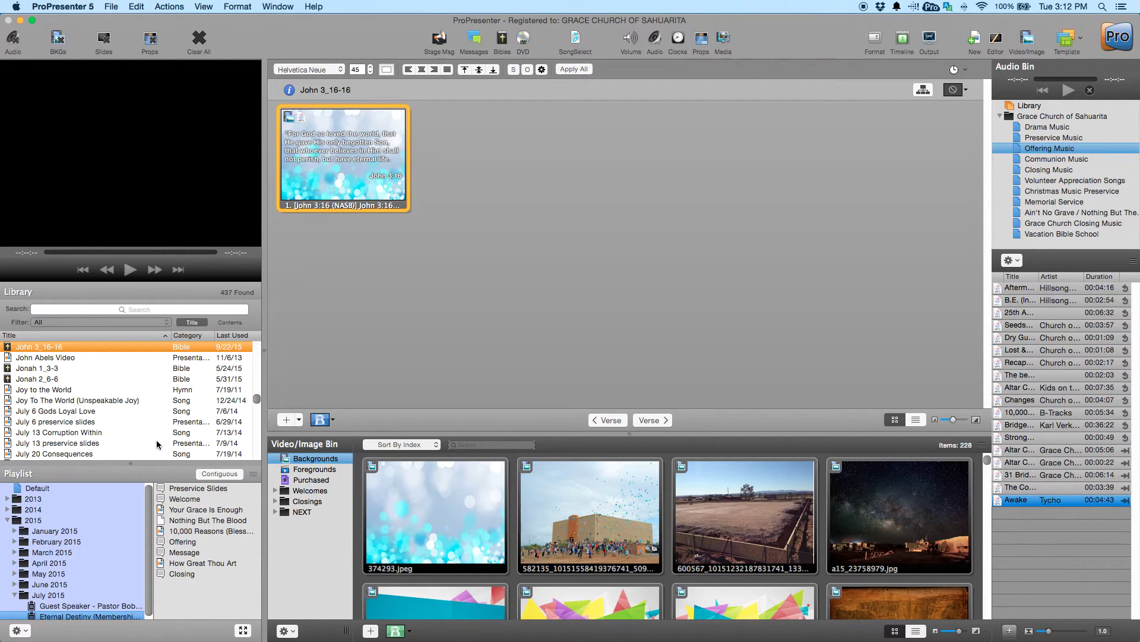
right_click(54, 349)
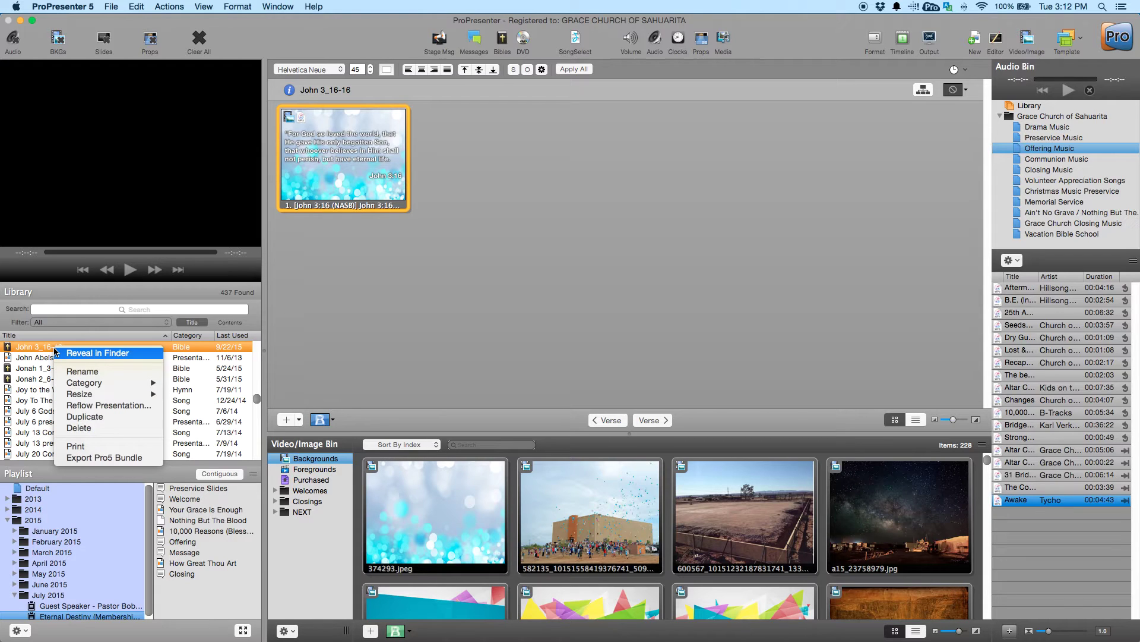
left_click(75, 371)
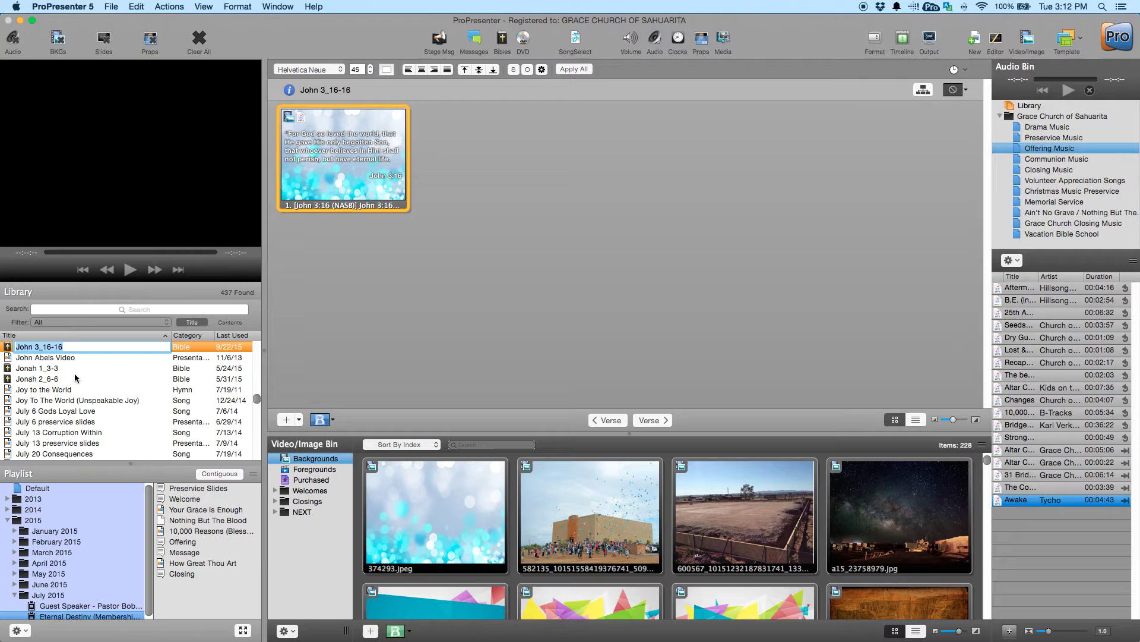
type("Sept 22 Offe")
type("ring")
key("Return")
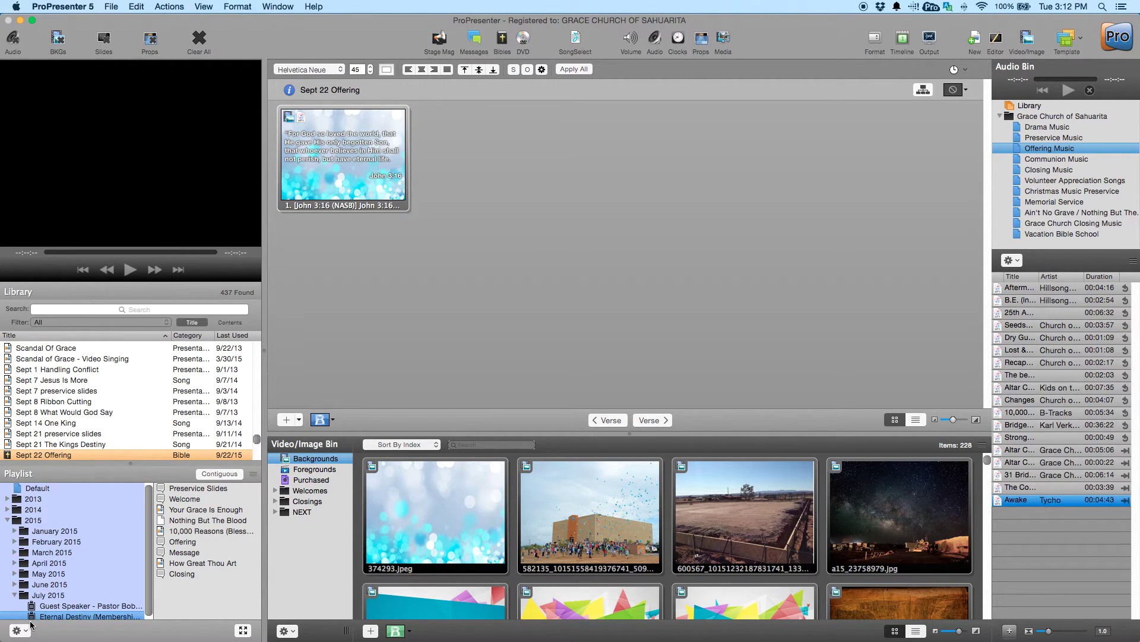
Link Sept 22 Offering into the playlist's Offering item.
left_click(191, 545)
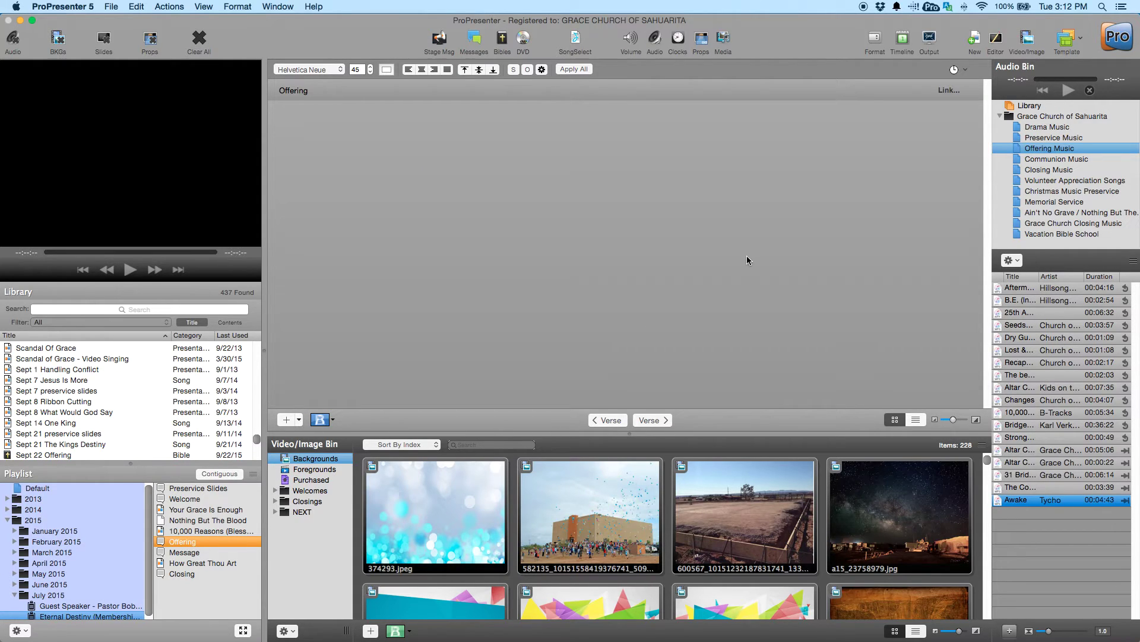
left_click(949, 90)
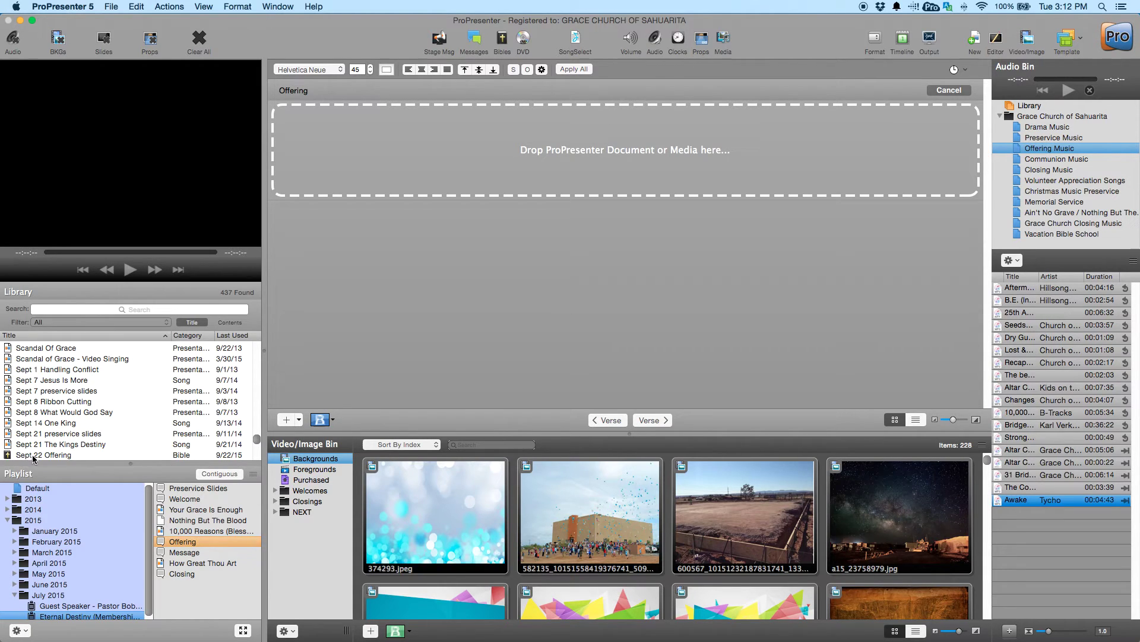
mouse_move(28, 458)
left_mouse_down()
mouse_move(185, 361)
mouse_move(452, 157)
left_mouse_up()
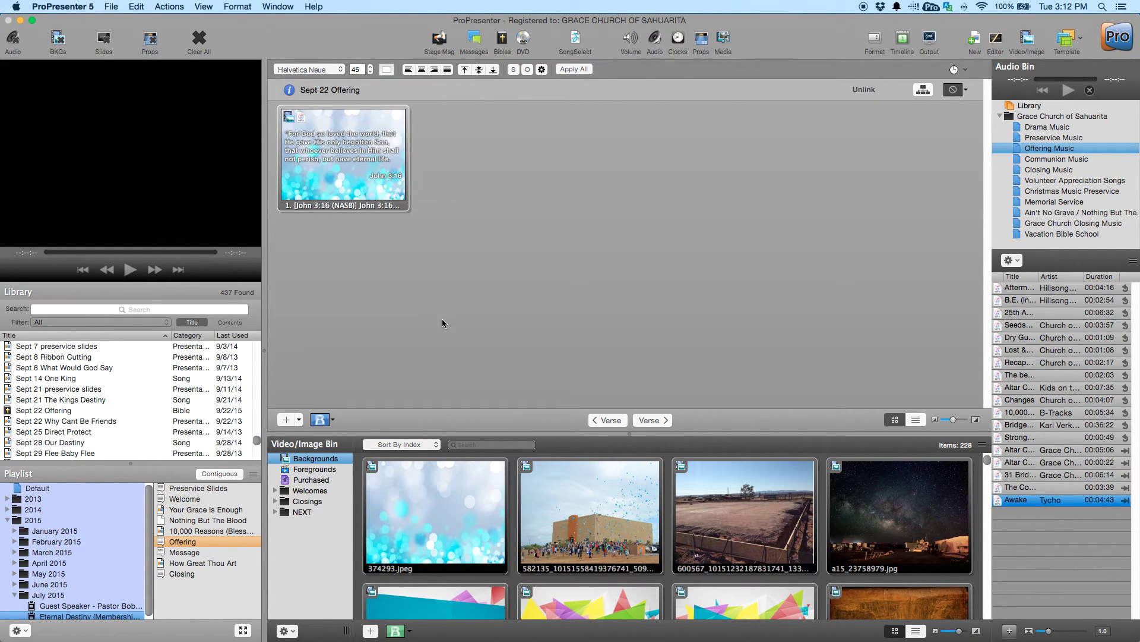
left_click(189, 543)
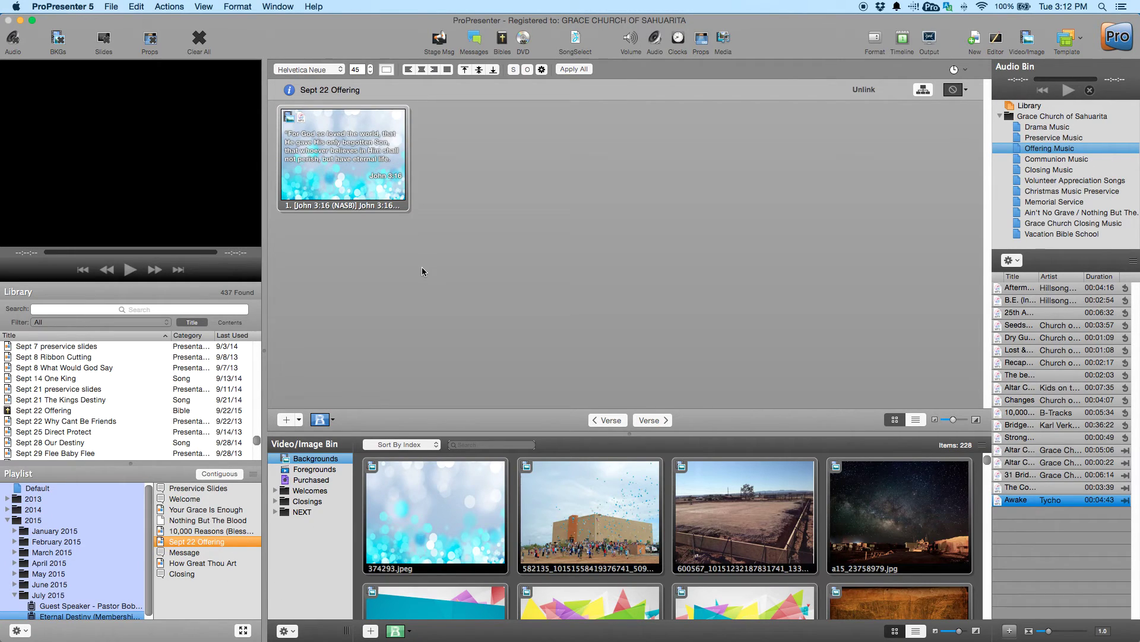
Save all documents and play the slide live with its background and song.
left_click(111, 7)
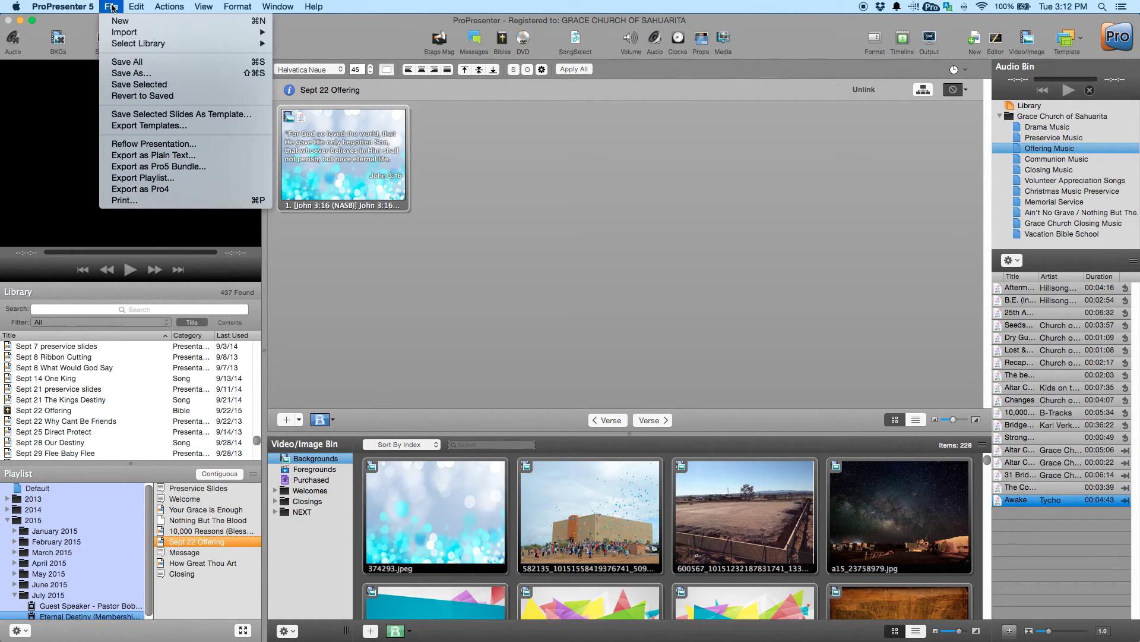
left_click(130, 62)
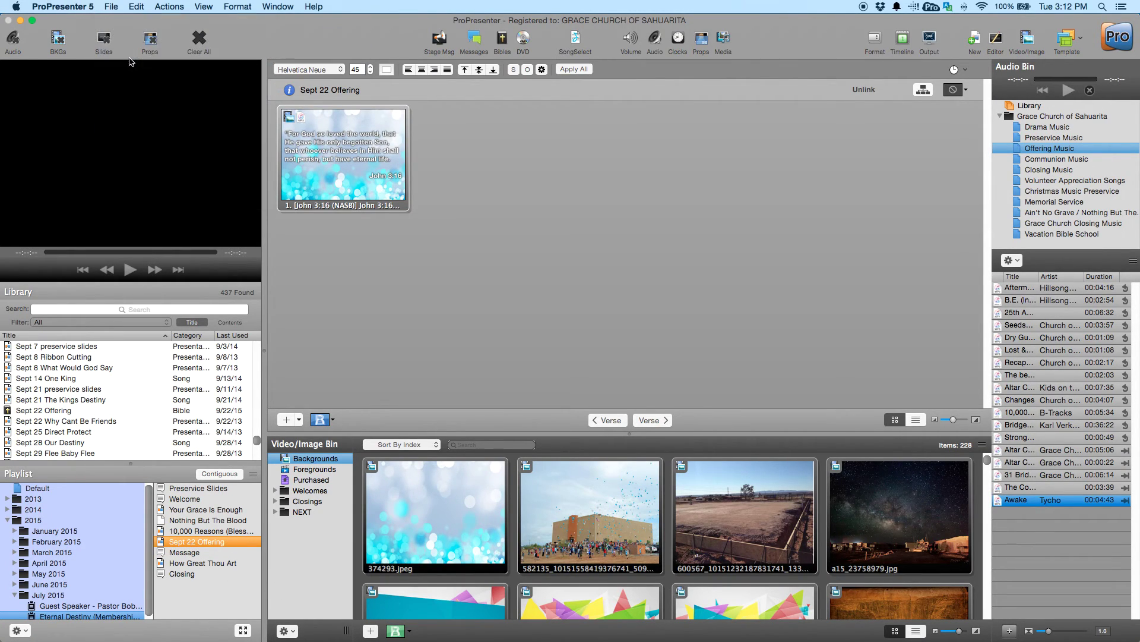
left_click(342, 170)
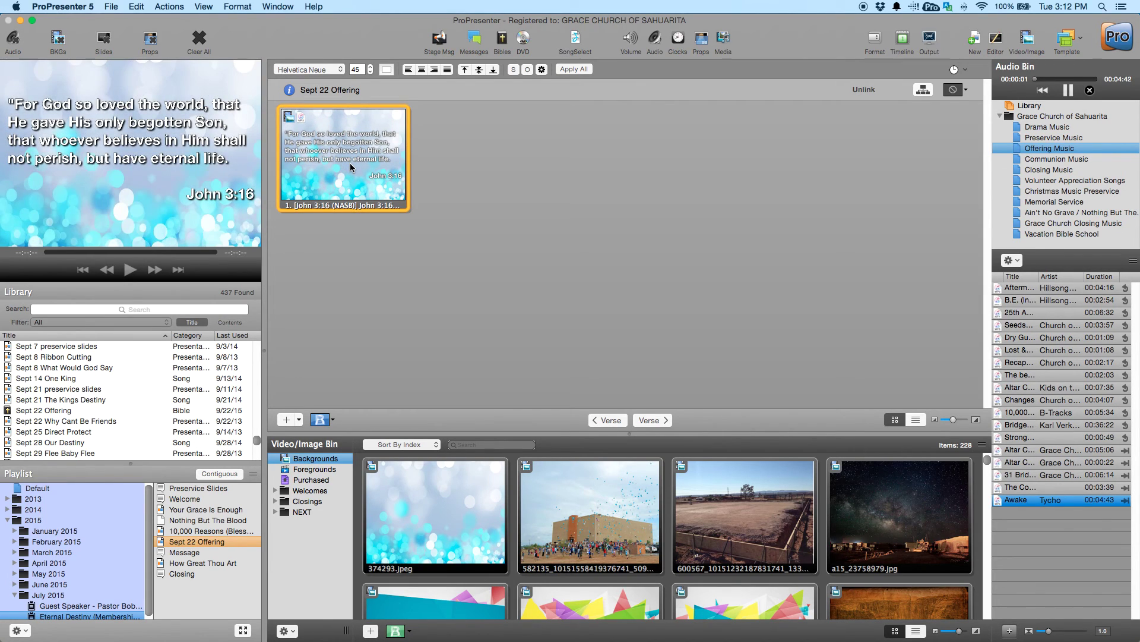